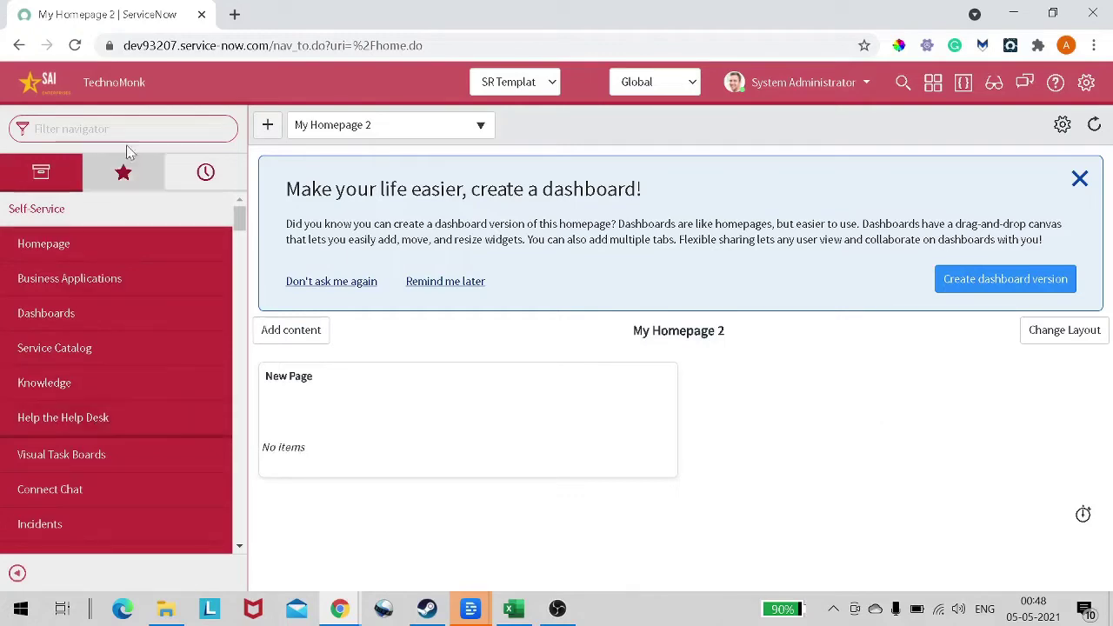
Step: Filter the navigator for "icon" and open the Action Icons module in a new browser tab
{"action": "left_click", "coordinate": [104, 129]}
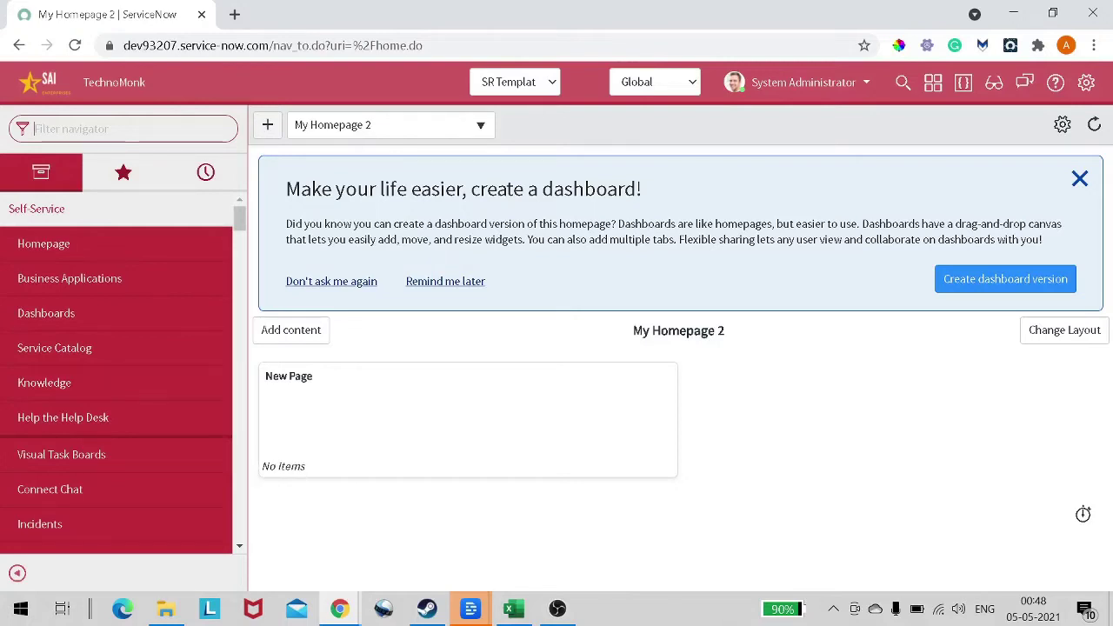
{"action": "type", "text": "idon"}
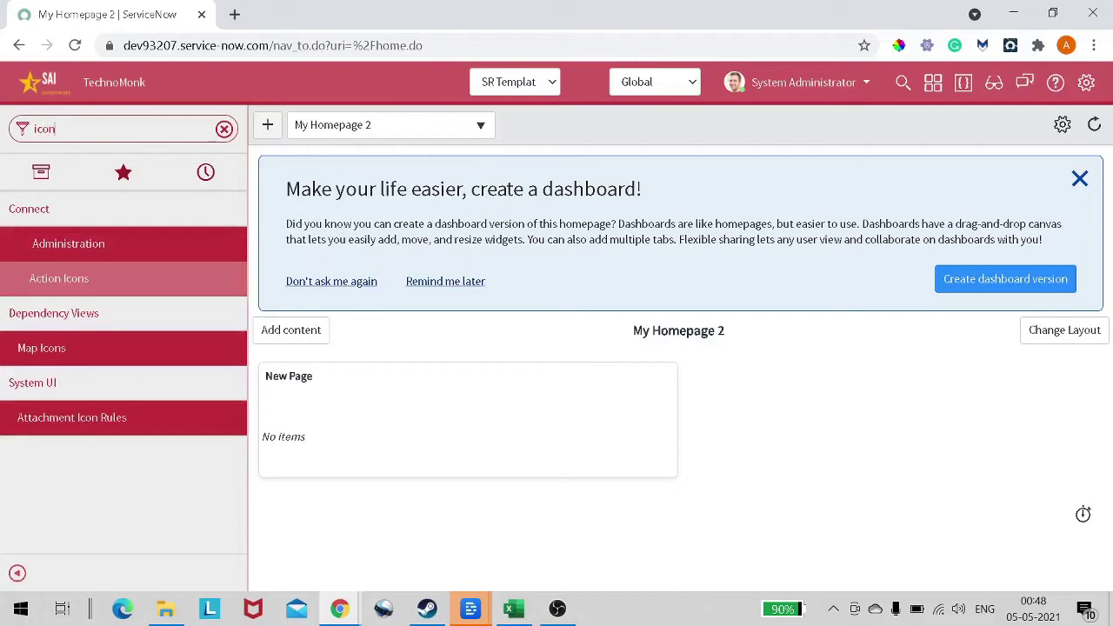
{"action": "right_click", "coordinate": [79, 277]}
{"action": "left_click", "coordinate": [139, 285]}
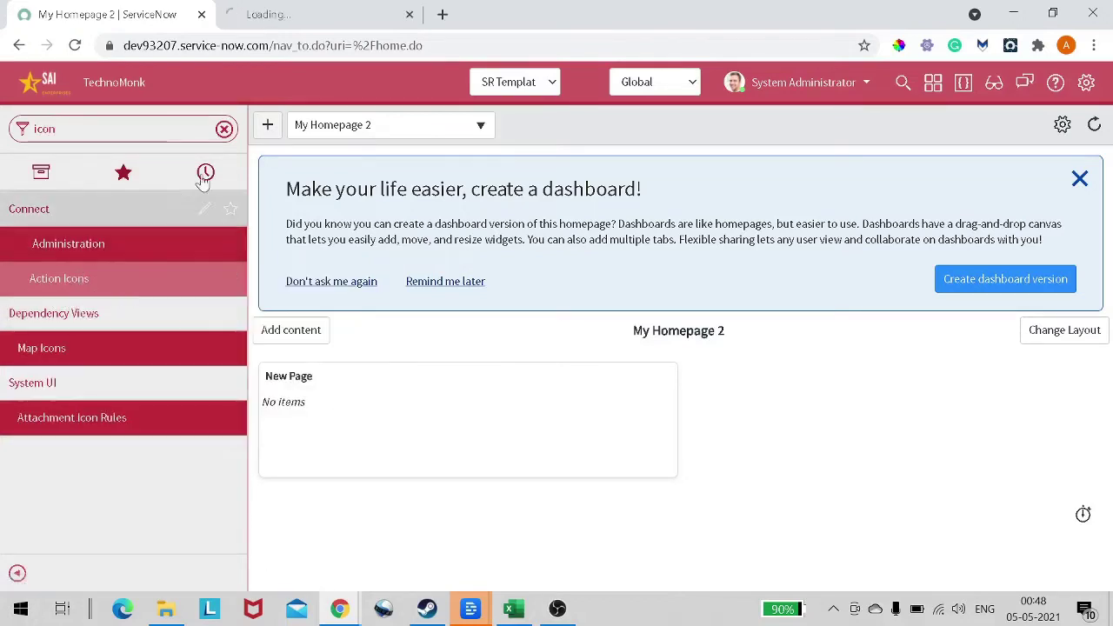
{"action": "left_click", "coordinate": [279, 17]}
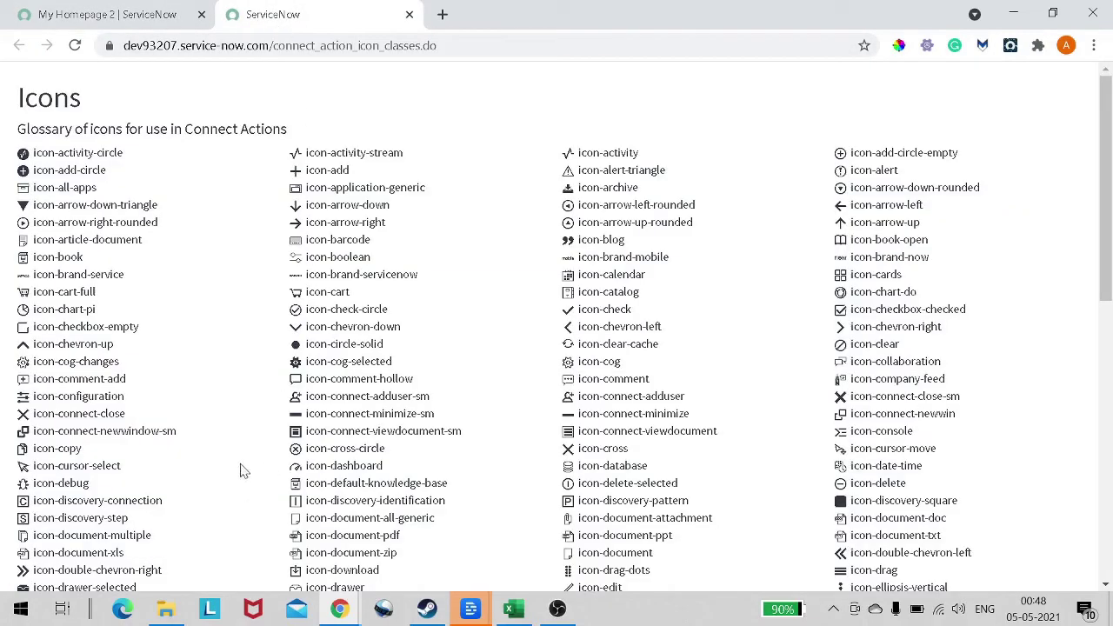
Step: Look through the full glossary of built-in icons available for Connect Actions
{"action": "scroll", "coordinate": [556, 322], "scroll_direction": "down", "scroll_amount": 3}
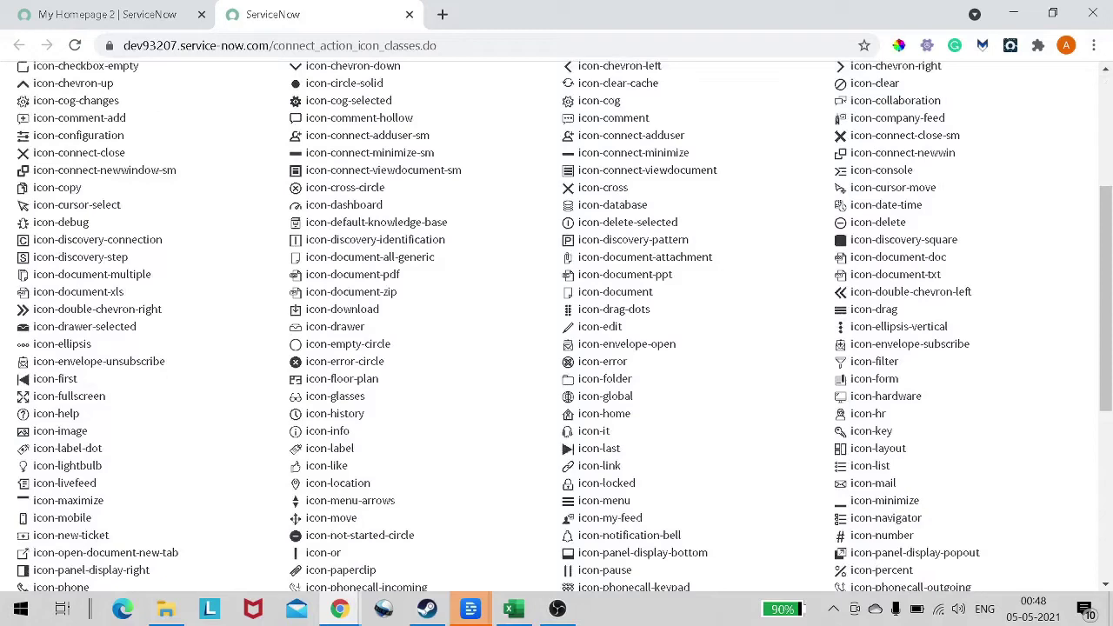
{"action": "scroll", "coordinate": [557, 322], "scroll_direction": "down", "scroll_amount": 2}
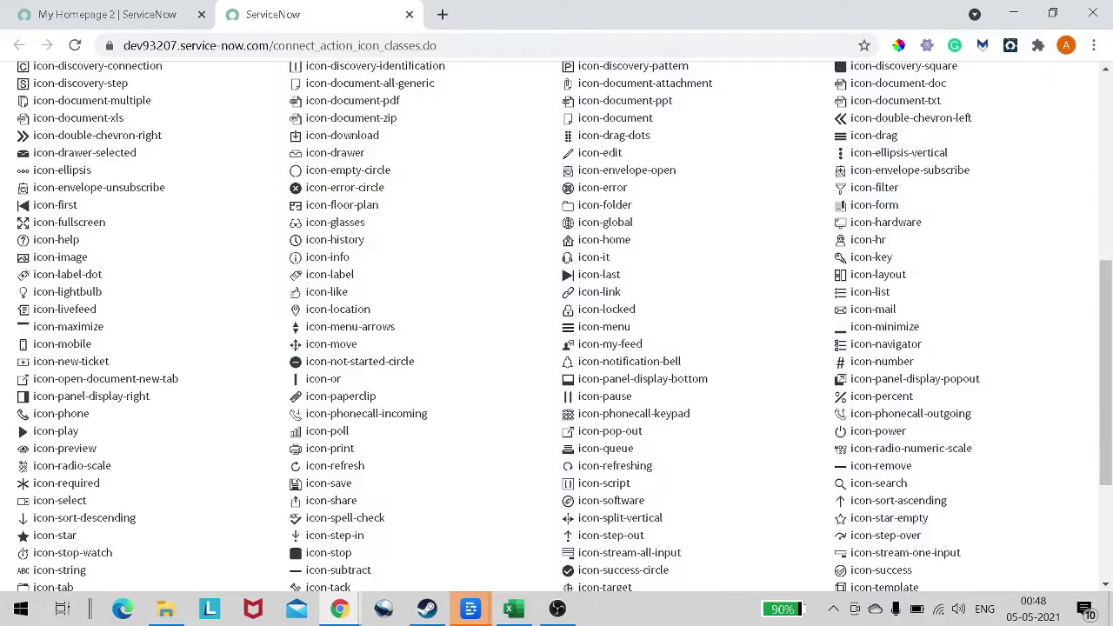
{"action": "scroll", "coordinate": [557, 322], "scroll_direction": "down", "scroll_amount": 2}
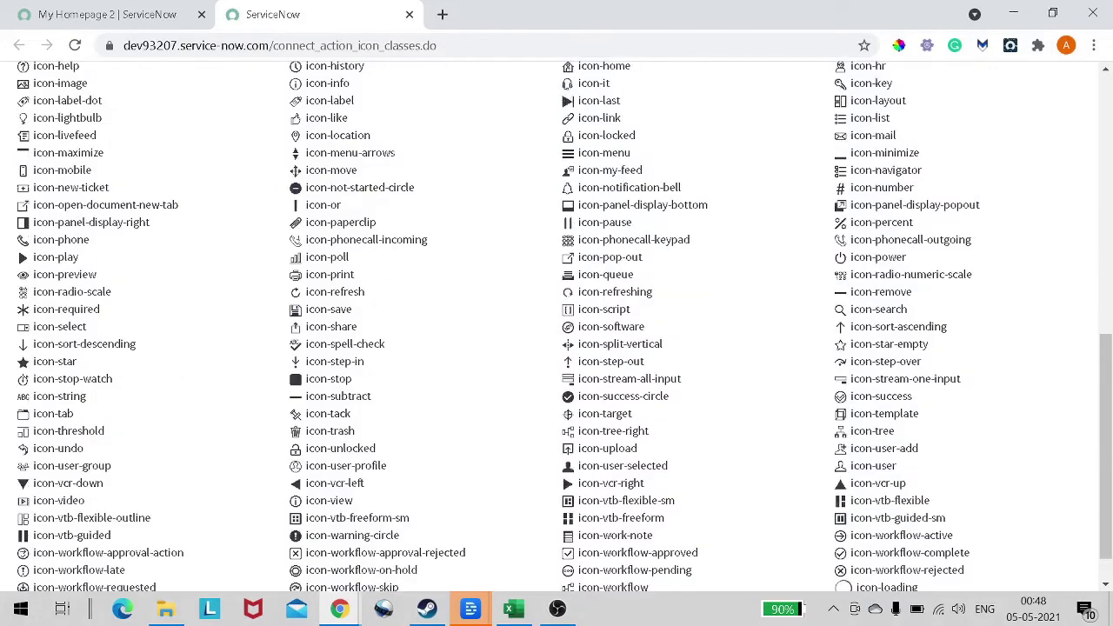
{"action": "scroll", "coordinate": [557, 322], "scroll_direction": "down", "scroll_amount": 1}
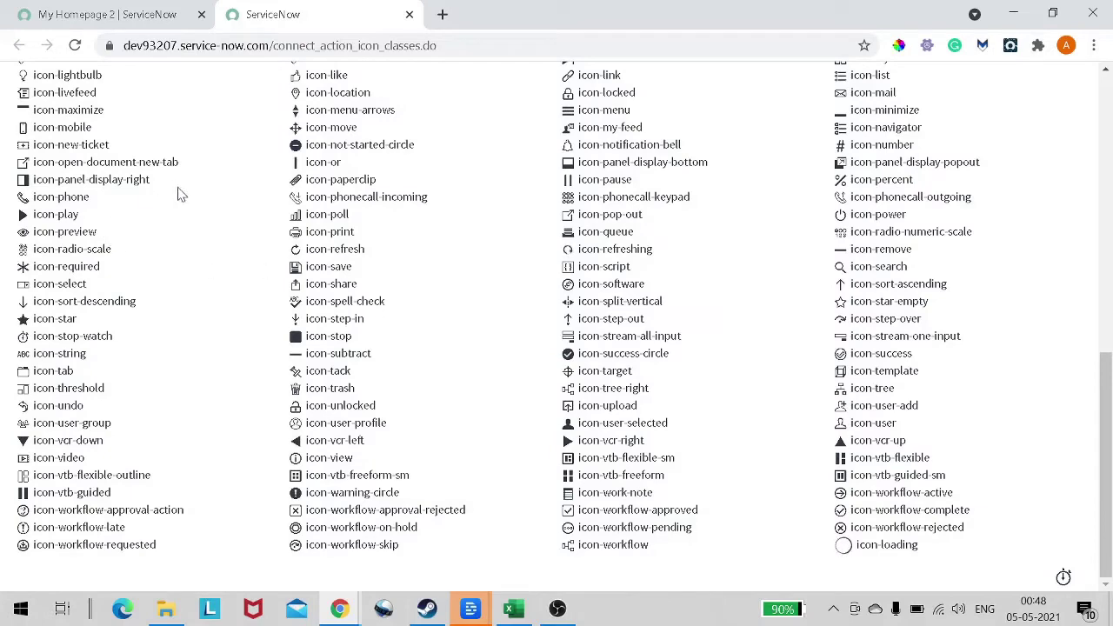
{"action": "scroll", "coordinate": [202, 255], "scroll_direction": "up", "scroll_amount": 3}
{"action": "scroll", "coordinate": [202, 256], "scroll_direction": "up", "scroll_amount": 5}
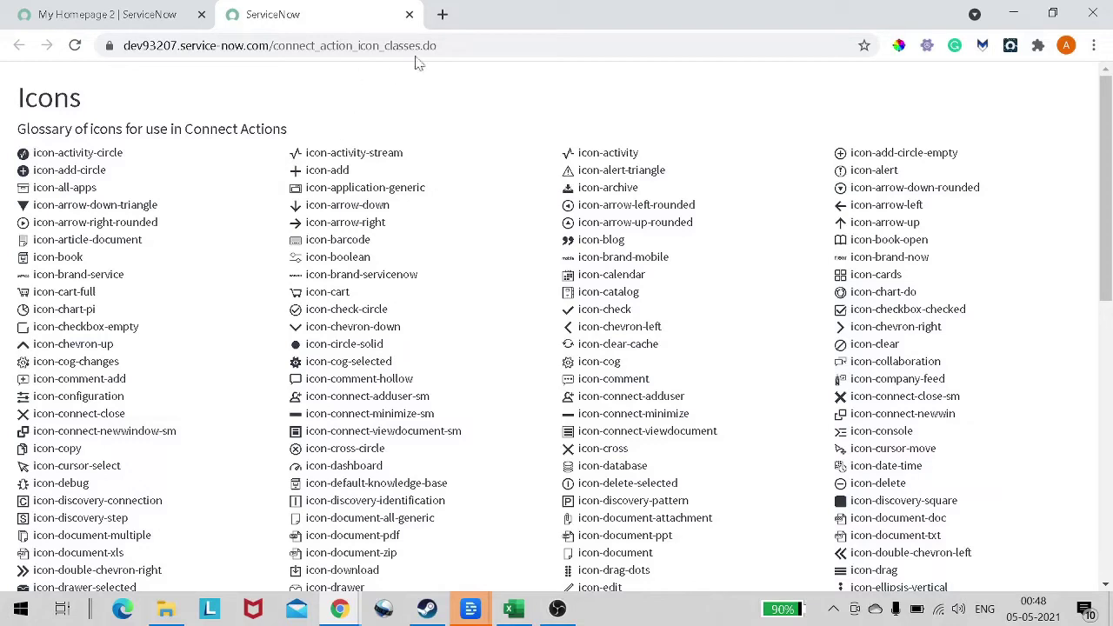
Step: Search Google for "free icons download" in a new browser tab and open the Flaticon home page
{"action": "left_click", "coordinate": [442, 15]}
{"action": "type", "text": "google.com"}
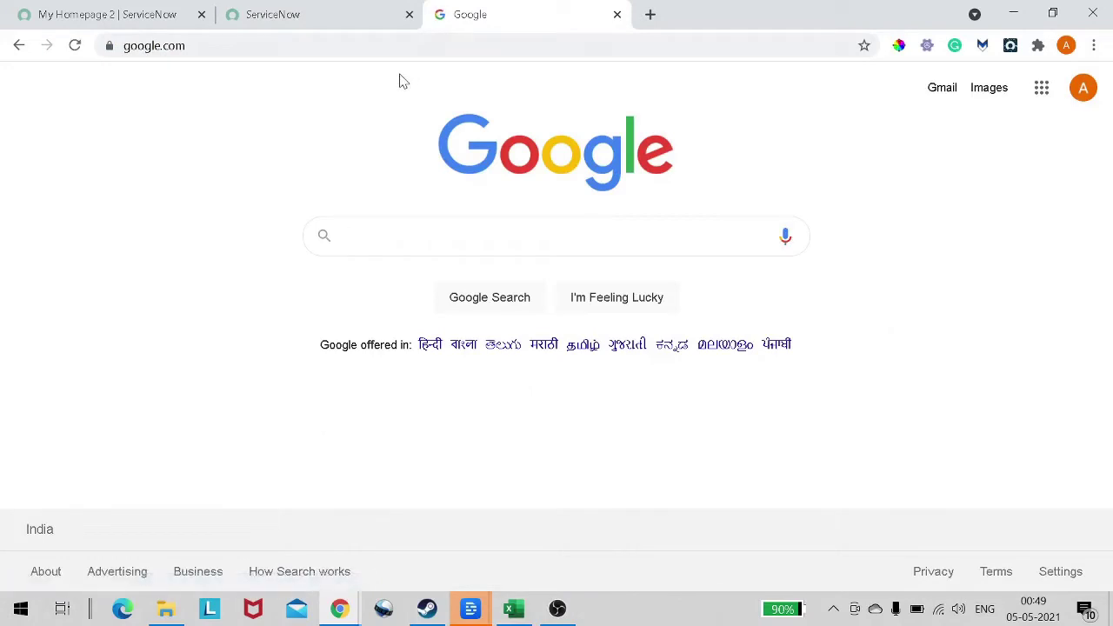
{"action": "key", "text": "ctrl+l"}
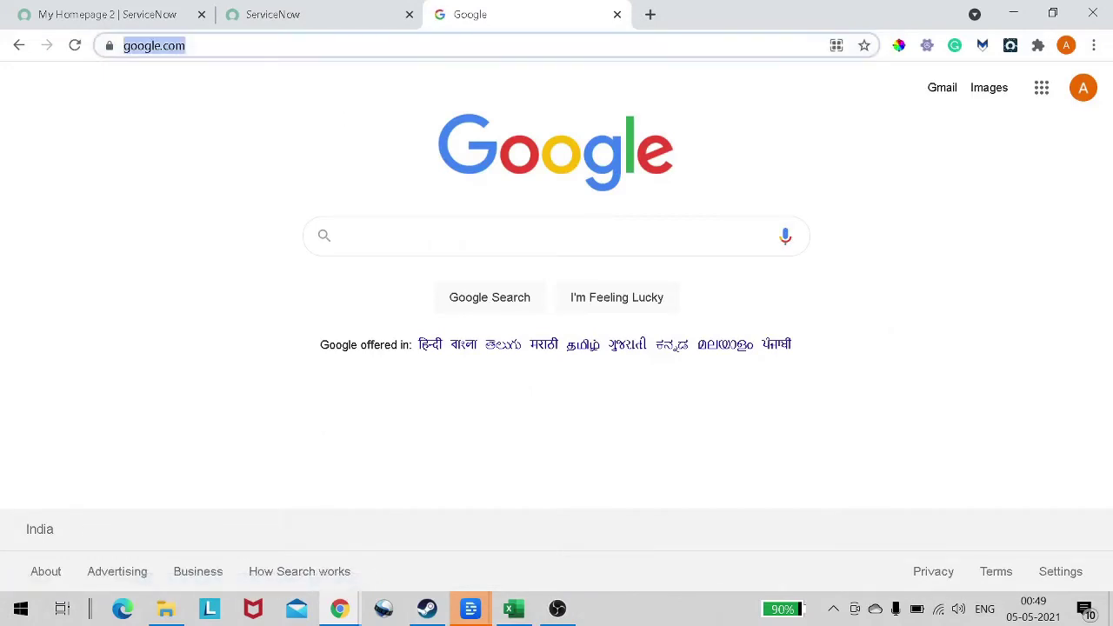
{"action": "type", "text": "free"}
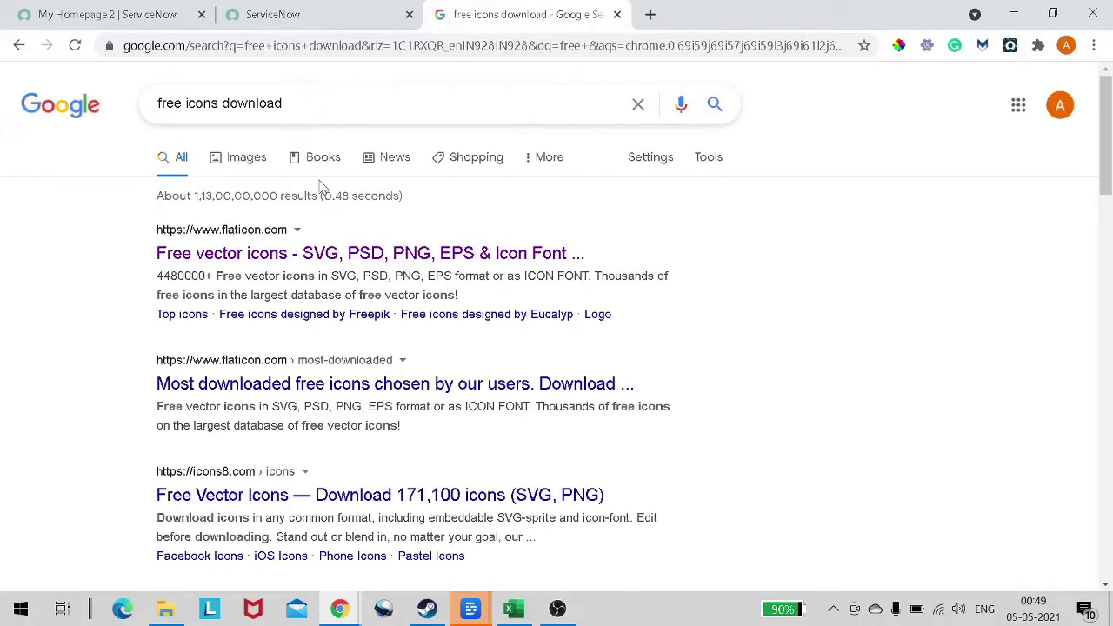
{"action": "left_click", "coordinate": [305, 253]}
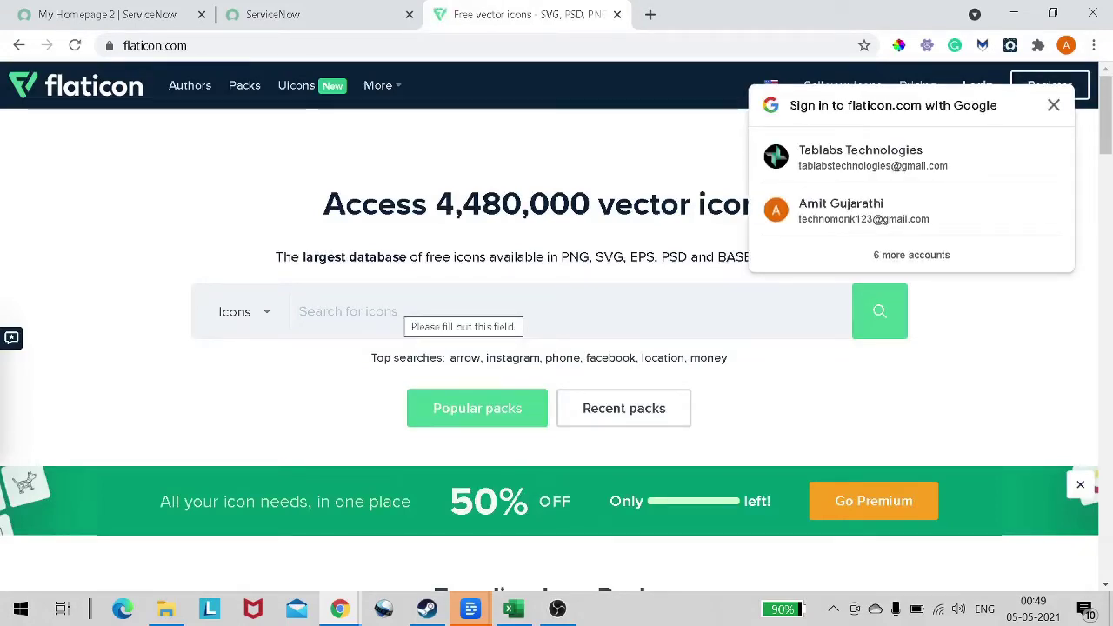
Step: Browse the trending icon packs on the Flaticon home page
{"action": "scroll", "coordinate": [396, 312], "scroll_direction": "down", "scroll_amount": 5}
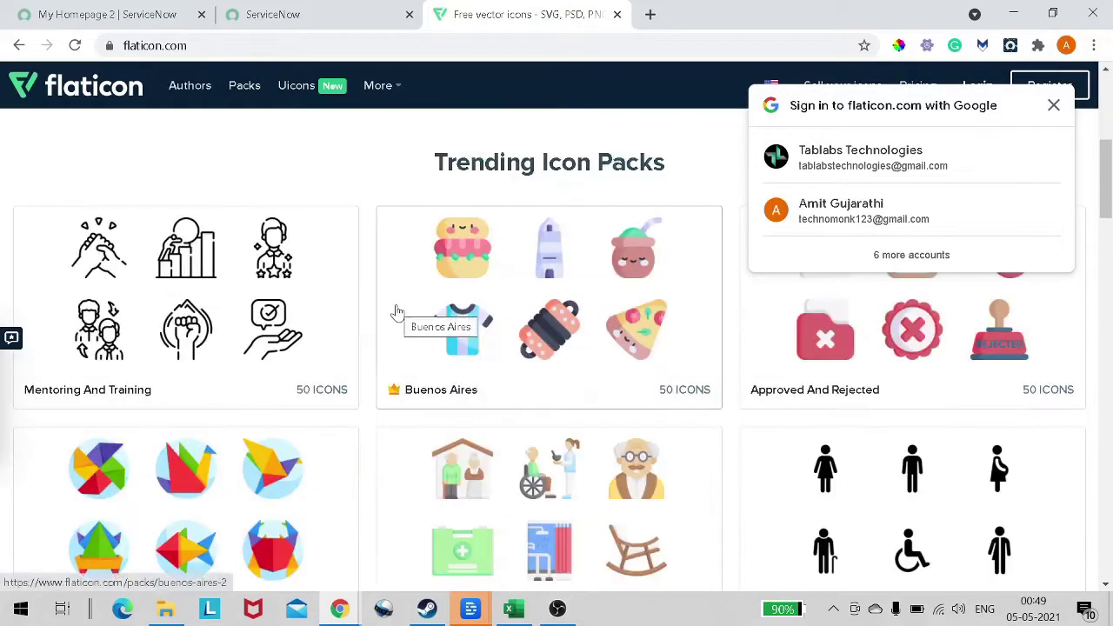
{"action": "scroll", "coordinate": [396, 311], "scroll_direction": "down", "scroll_amount": 3}
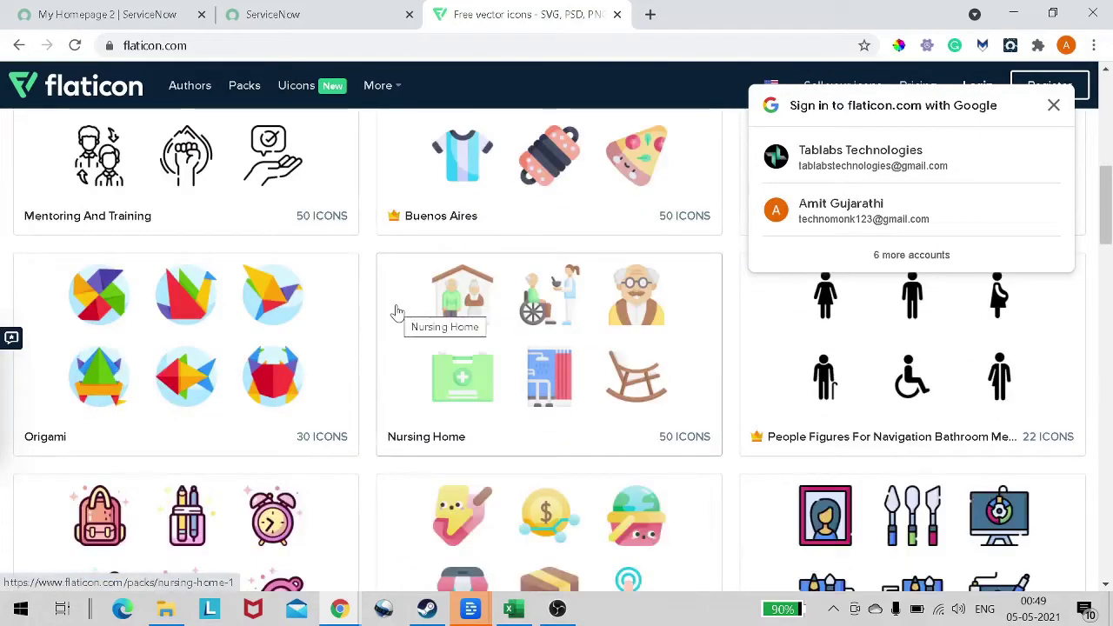
{"action": "scroll", "coordinate": [396, 311], "scroll_direction": "down", "scroll_amount": 1}
{"action": "scroll", "coordinate": [396, 311], "scroll_direction": "up", "scroll_amount": 2}
{"action": "scroll", "coordinate": [395, 311], "scroll_direction": "up", "scroll_amount": 2}
{"action": "scroll", "coordinate": [396, 311], "scroll_direction": "down", "scroll_amount": 3}
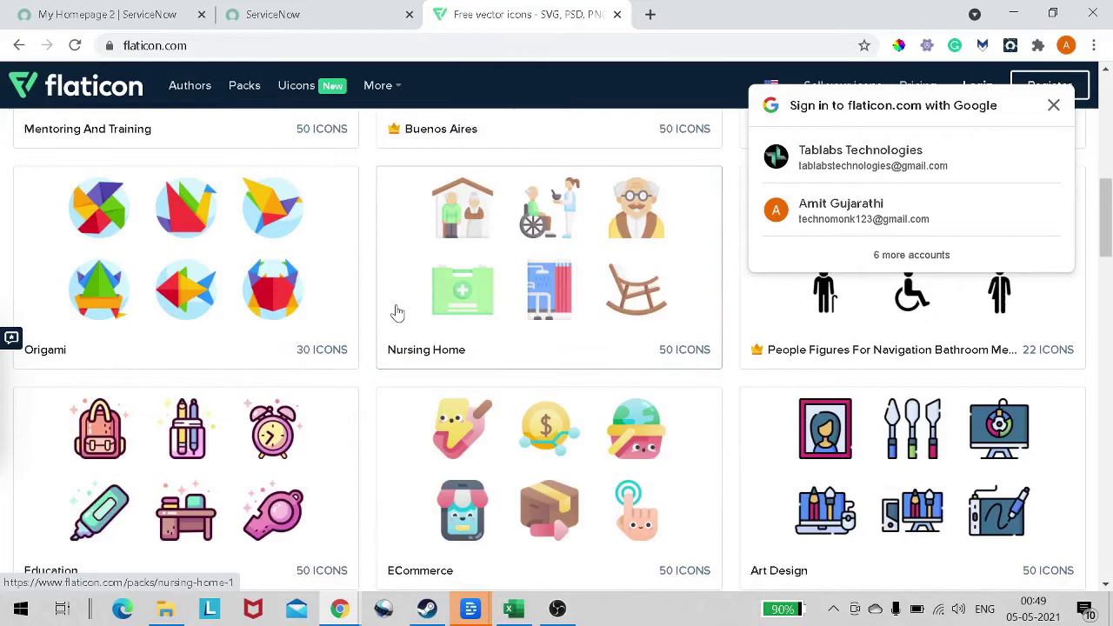
{"action": "scroll", "coordinate": [396, 312], "scroll_direction": "up", "scroll_amount": 7}
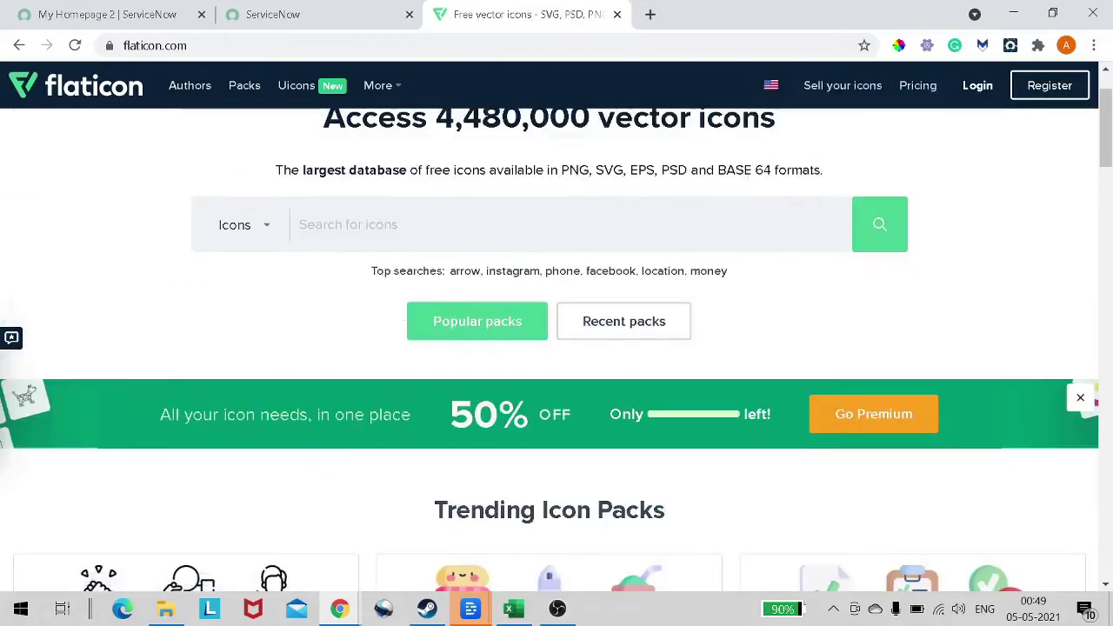
Step: Search Flaticon for "sleepy" icons
{"action": "type", "text": "sleep"}
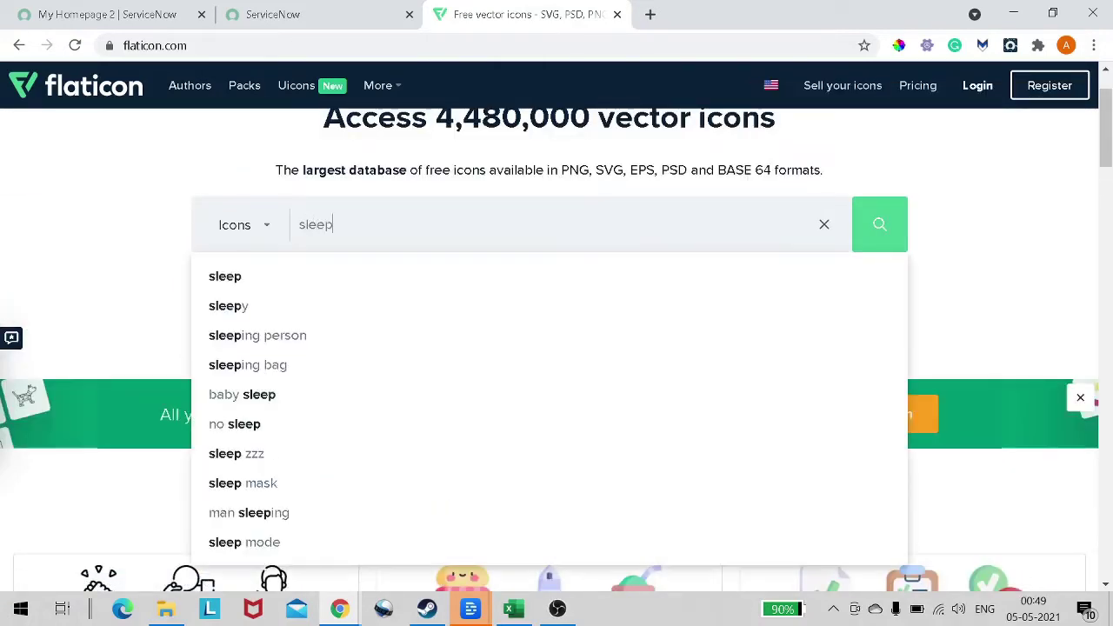
{"action": "type", "text": "y"}
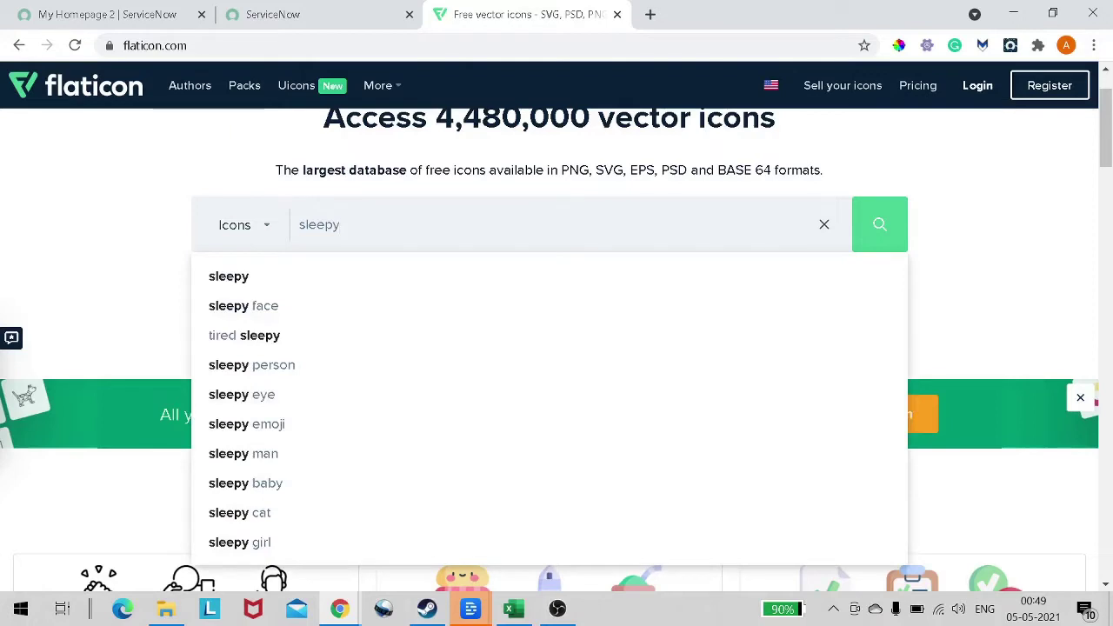
{"action": "key", "text": "Return"}
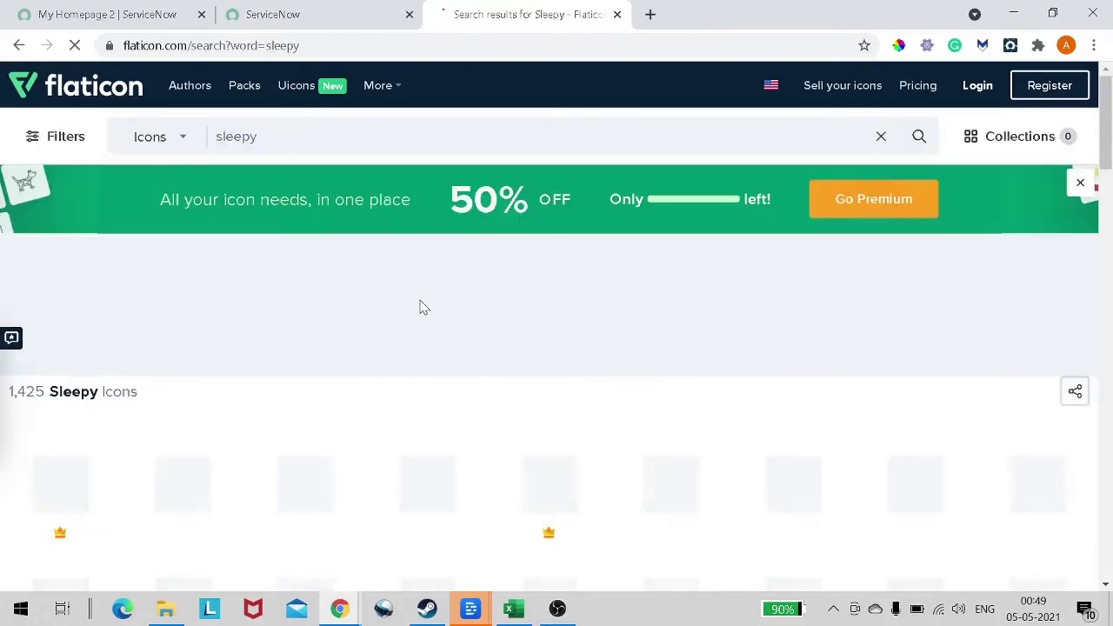
Step: Download the icon of the person sleeping behind a laptop as a free PNG and dismiss the attribution reminder
{"action": "scroll", "coordinate": [427, 304], "scroll_direction": "down", "scroll_amount": 1}
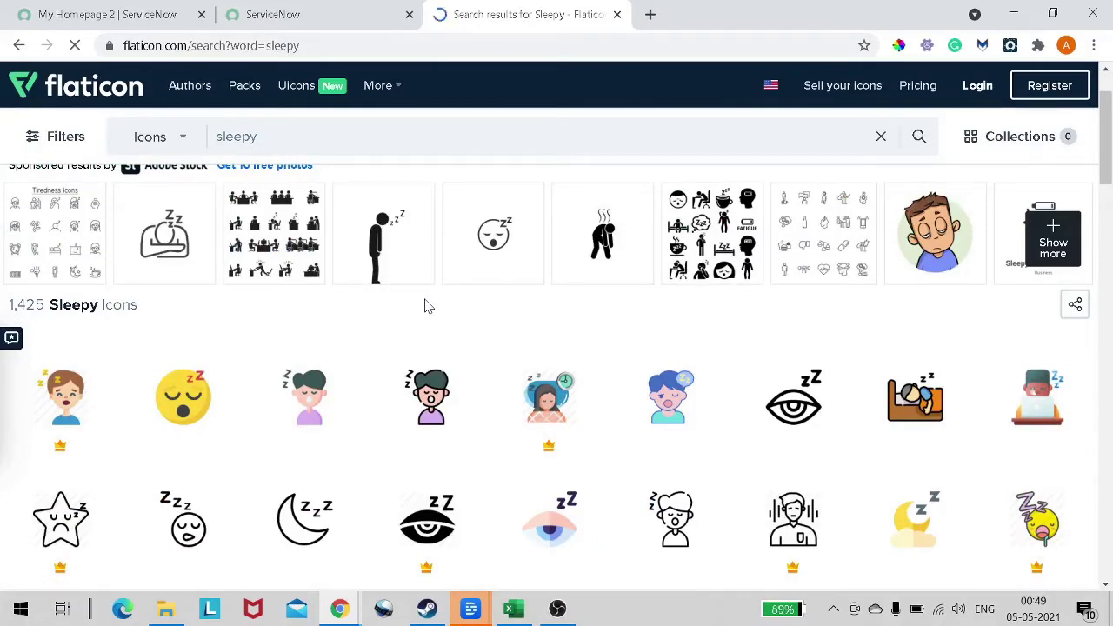
{"action": "mouse_move", "coordinate": [1000, 414]}
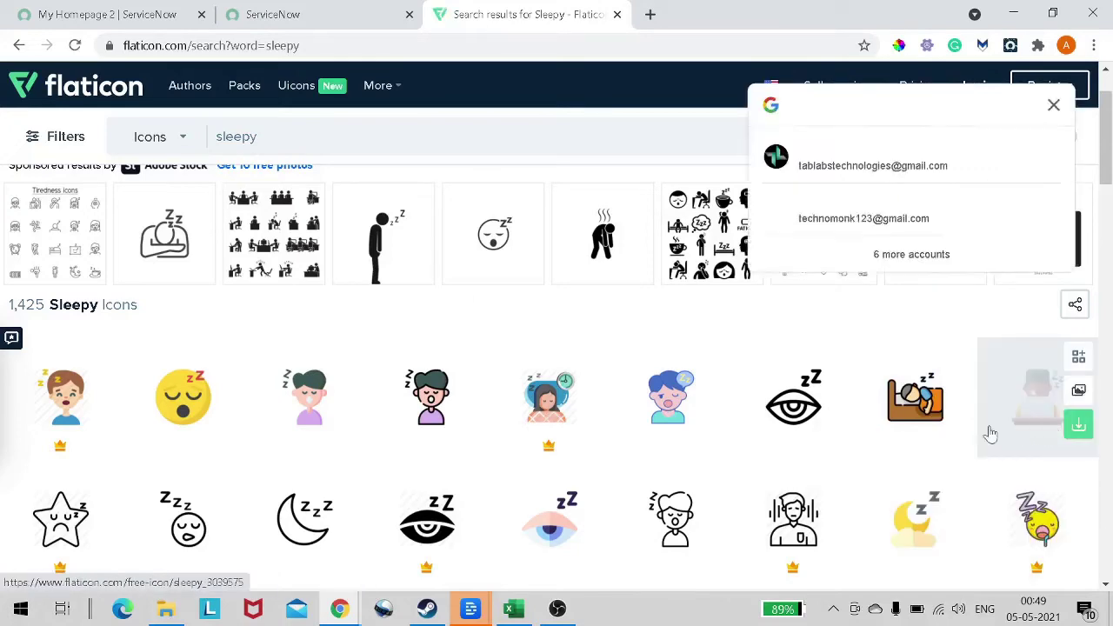
{"action": "mouse_move", "coordinate": [785, 456]}
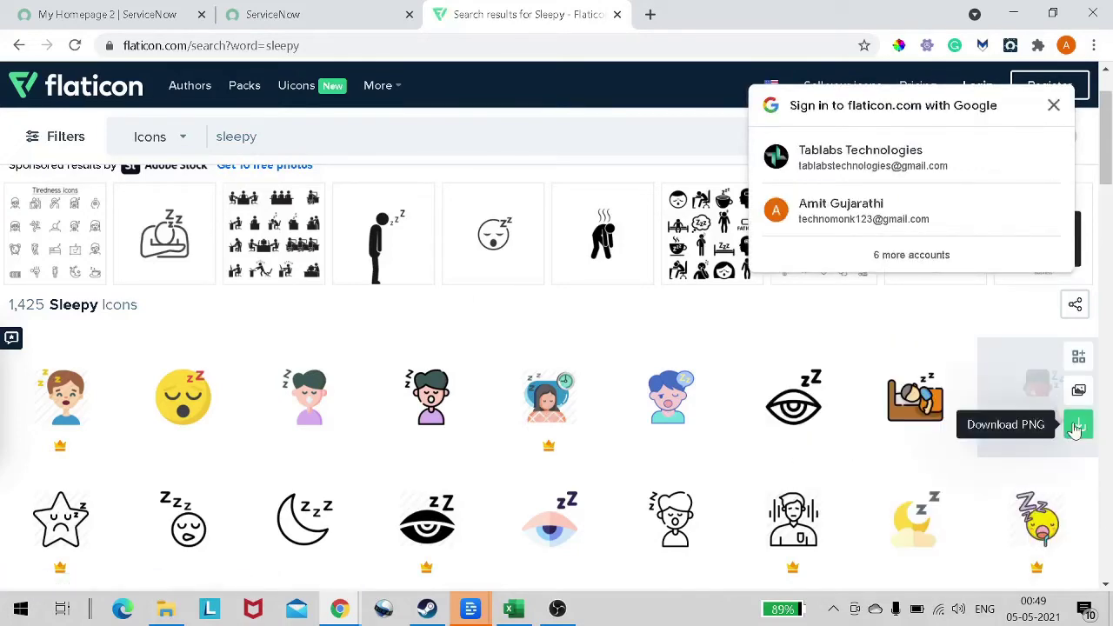
{"action": "left_click", "coordinate": [1077, 429]}
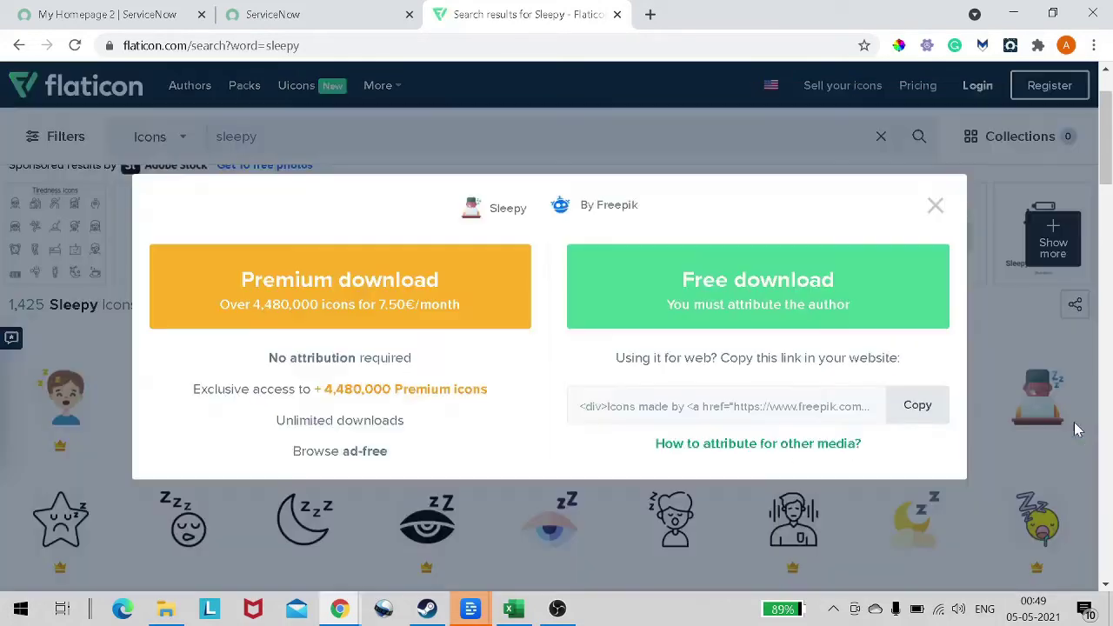
{"action": "left_click", "coordinate": [725, 307]}
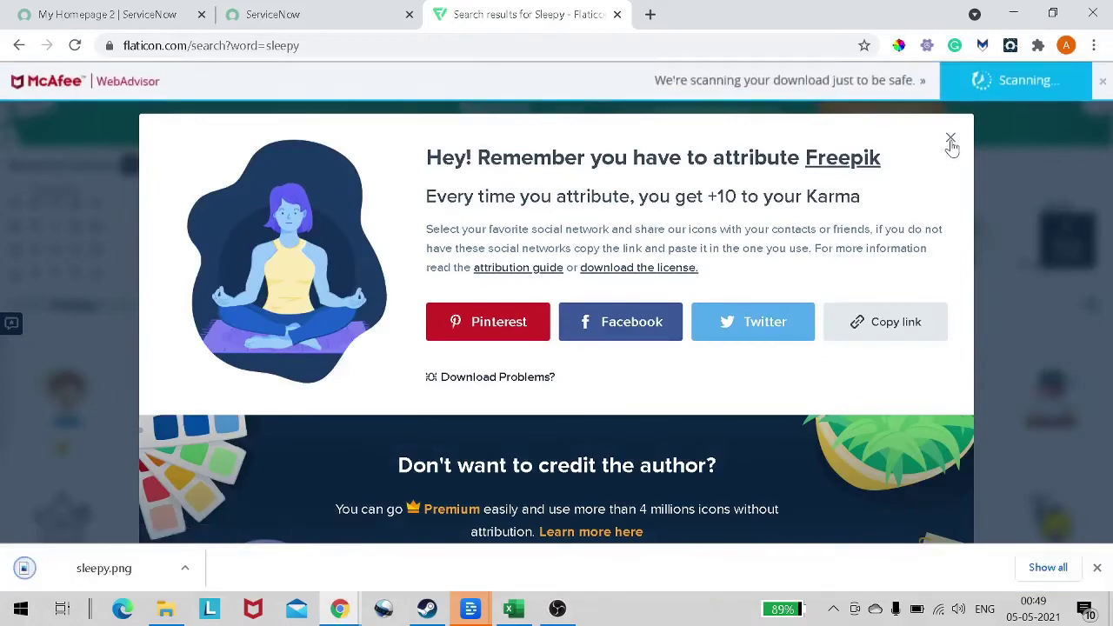
{"action": "left_click", "coordinate": [951, 141]}
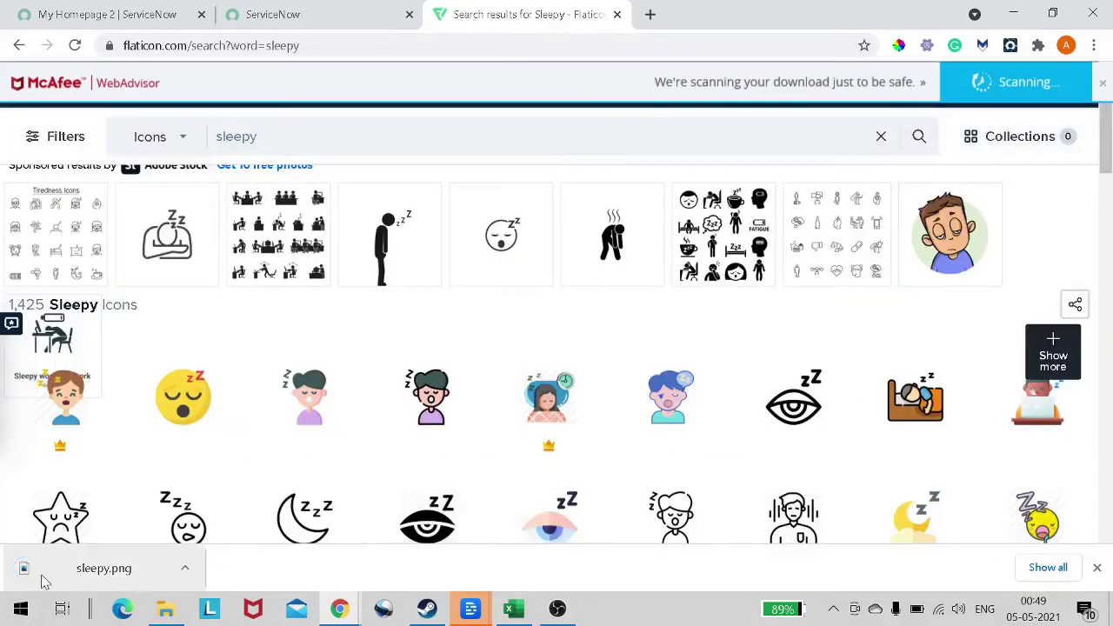
Step: Show the downloaded sleepy.png in its folder and open it with Paint
{"action": "left_click", "coordinate": [184, 568]}
{"action": "left_click", "coordinate": [244, 511]}
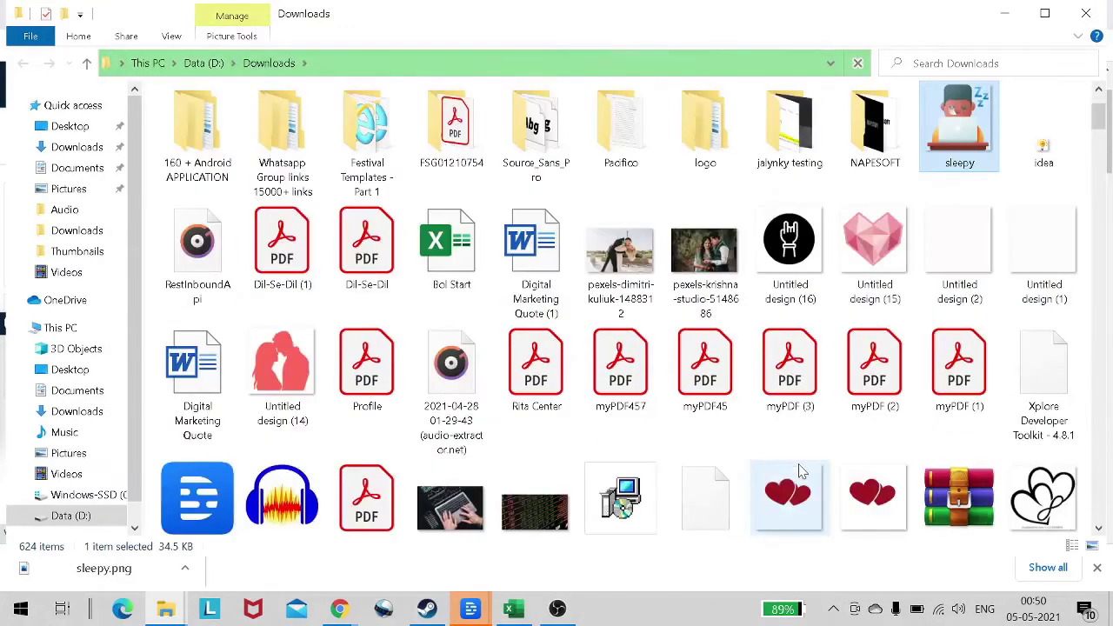
{"action": "double_click", "coordinate": [943, 142]}
{"action": "right_click", "coordinate": [948, 136]}
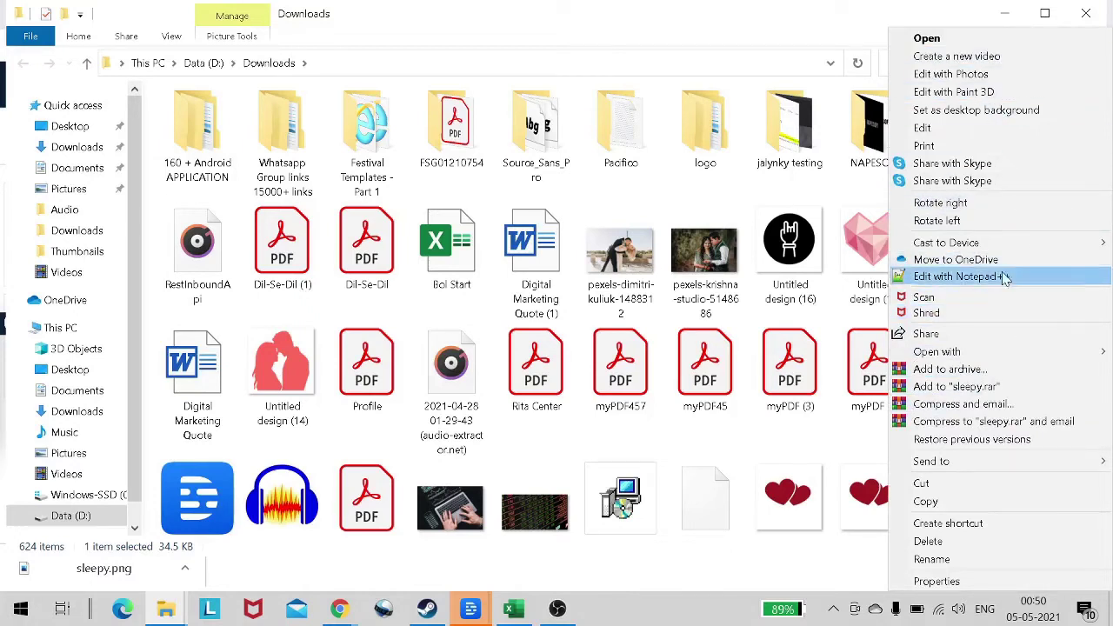
{"action": "mouse_move", "coordinate": [1001, 351]}
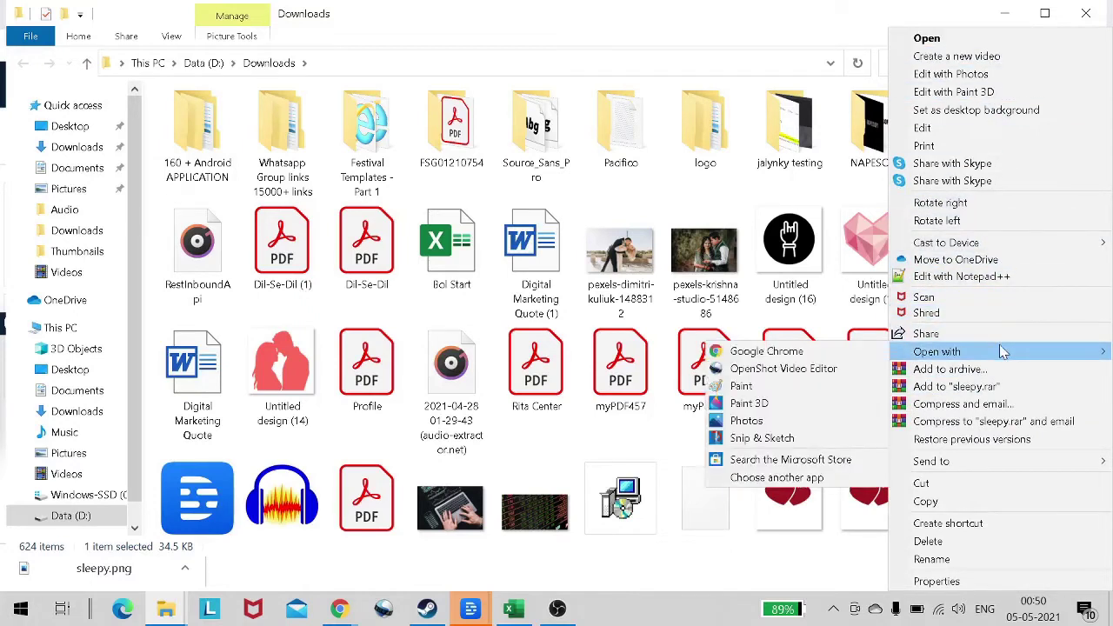
{"action": "left_click", "coordinate": [783, 386]}
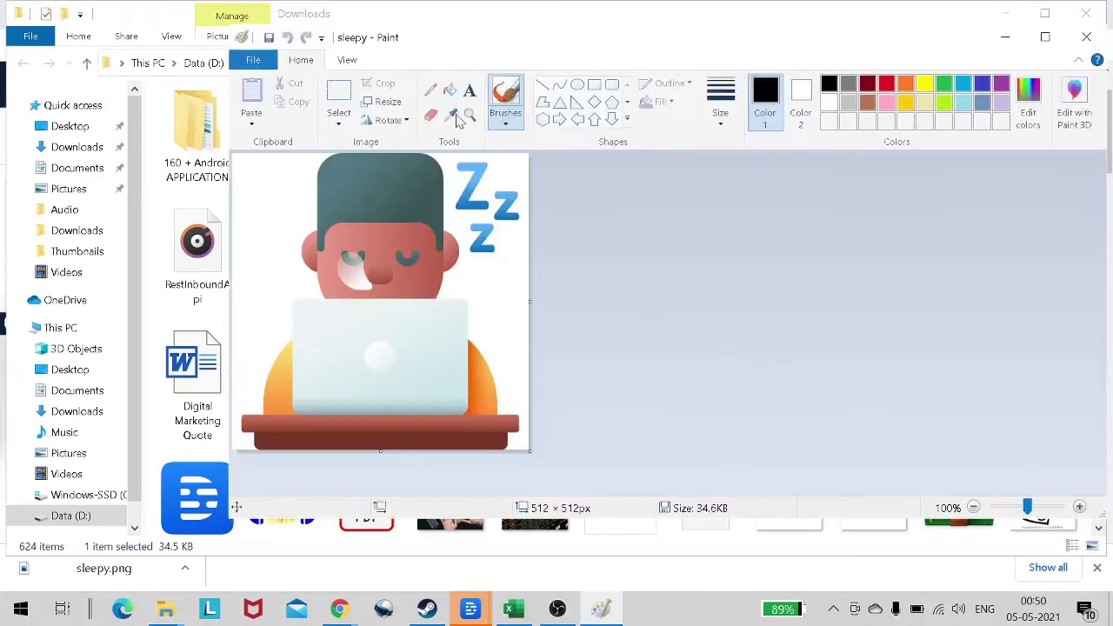
Step: Resize the sleepy image to 20 × 20 pixels, save it and close Paint
{"action": "left_click", "coordinate": [386, 101]}
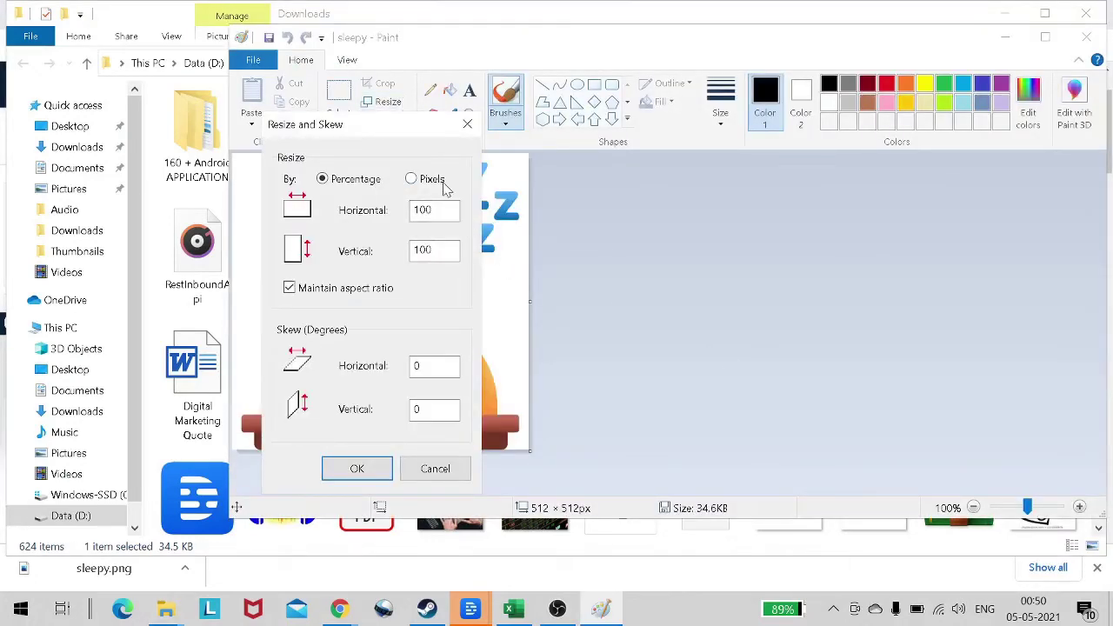
{"action": "left_click", "coordinate": [411, 178]}
{"action": "double_click", "coordinate": [448, 212]}
{"action": "type", "text": "20"}
{"action": "left_click", "coordinate": [352, 469]}
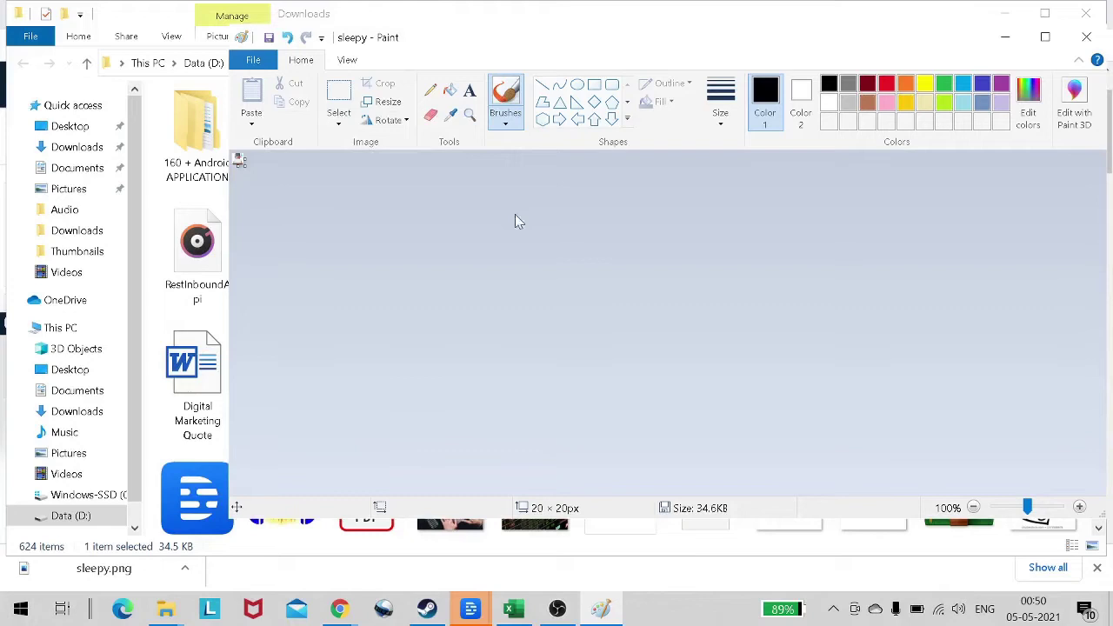
{"action": "left_click", "coordinate": [269, 38]}
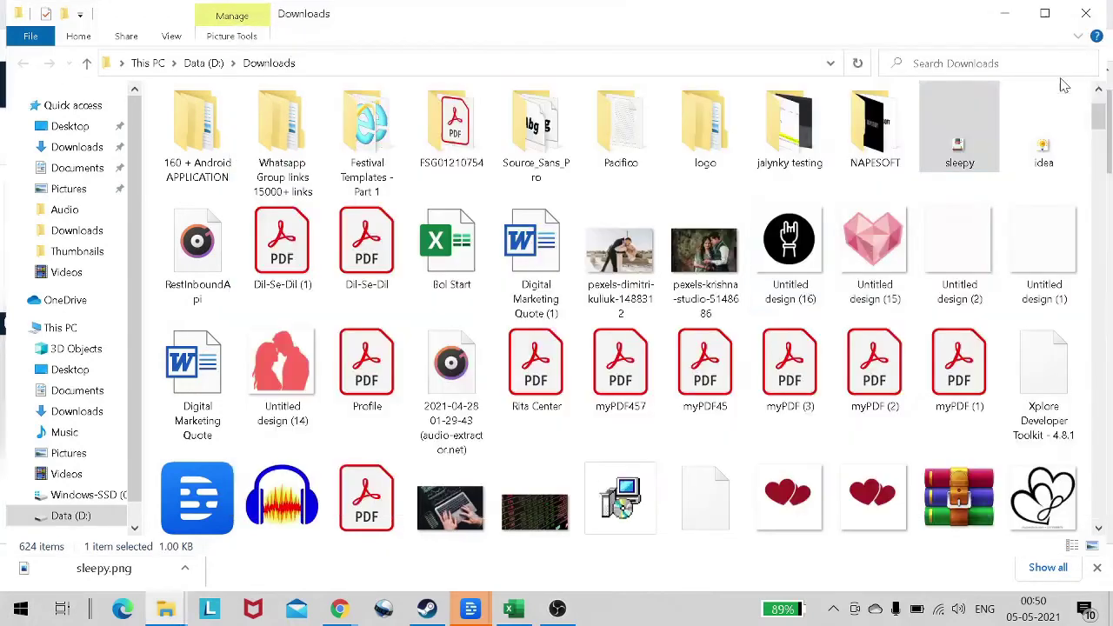
{"action": "left_click", "coordinate": [1086, 37]}
Step: Minimize the Downloads folder and return to the ServiceNow icon glossary in Chrome
{"action": "mouse_move", "coordinate": [960, 153]}
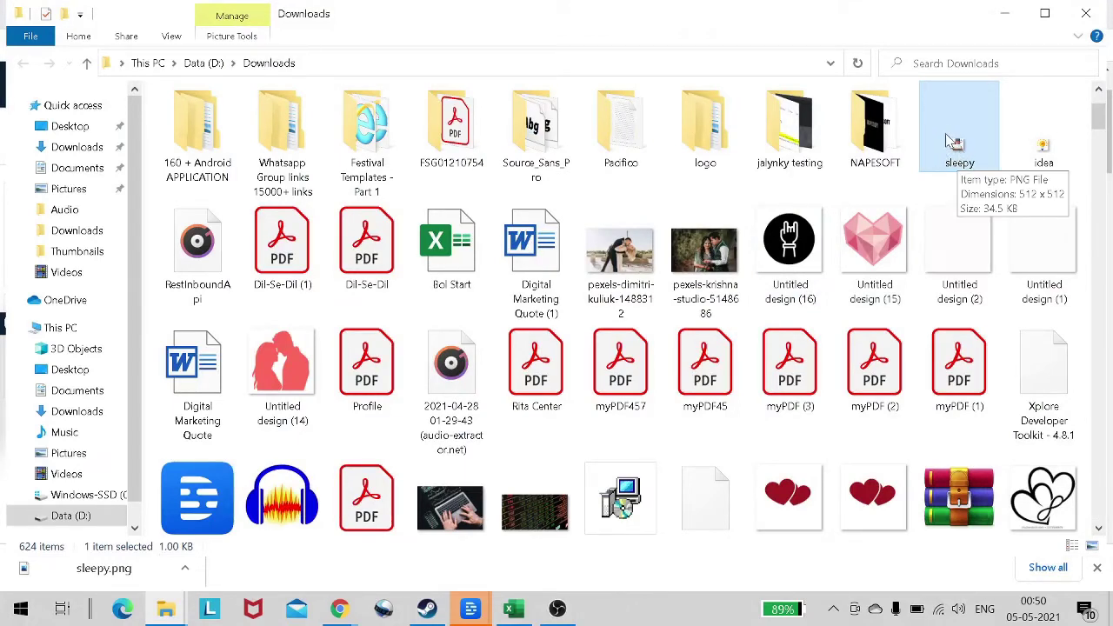
{"action": "left_click", "coordinate": [1006, 15]}
{"action": "left_click", "coordinate": [318, 15]}
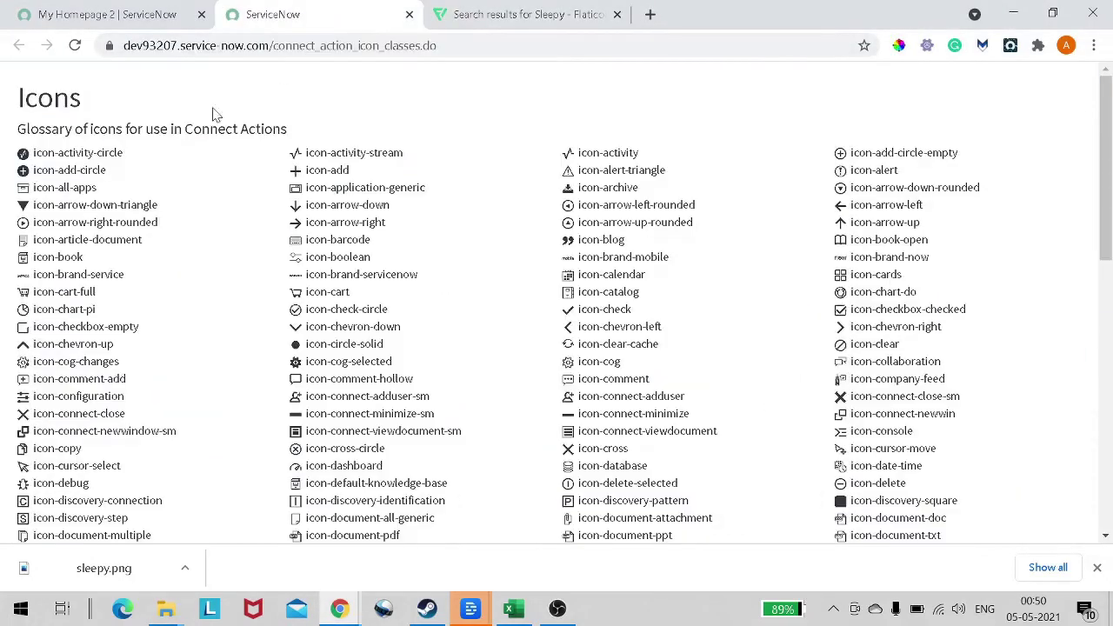
Step: Return to the ServiceNow homepage tab, filter the navigator by "system ui" and open the Images module
{"action": "left_click", "coordinate": [98, 26]}
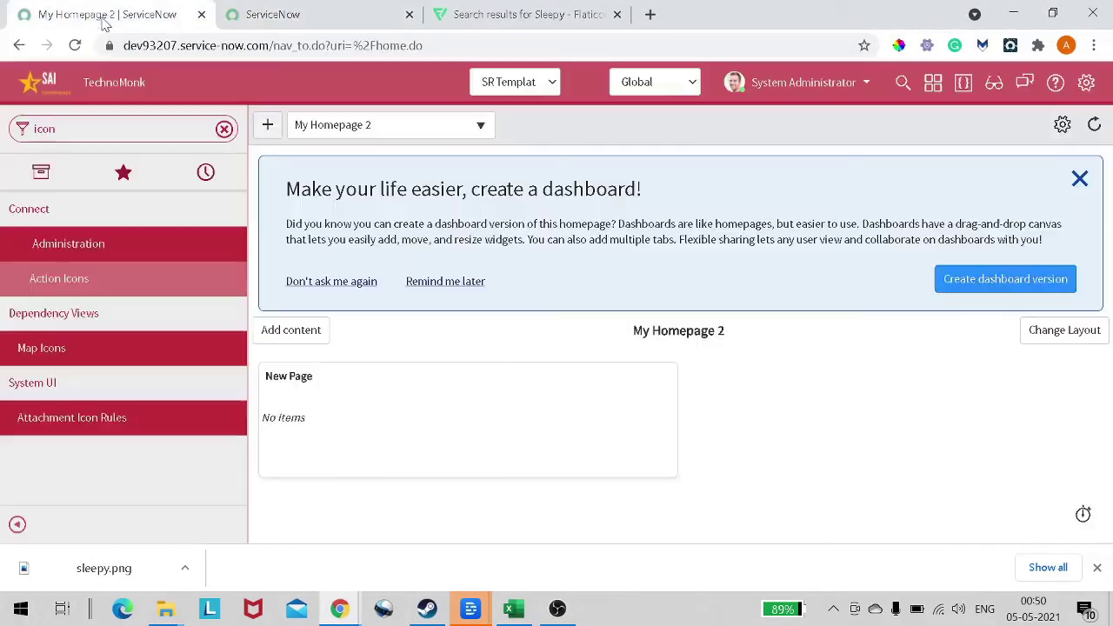
{"action": "left_click", "coordinate": [223, 129]}
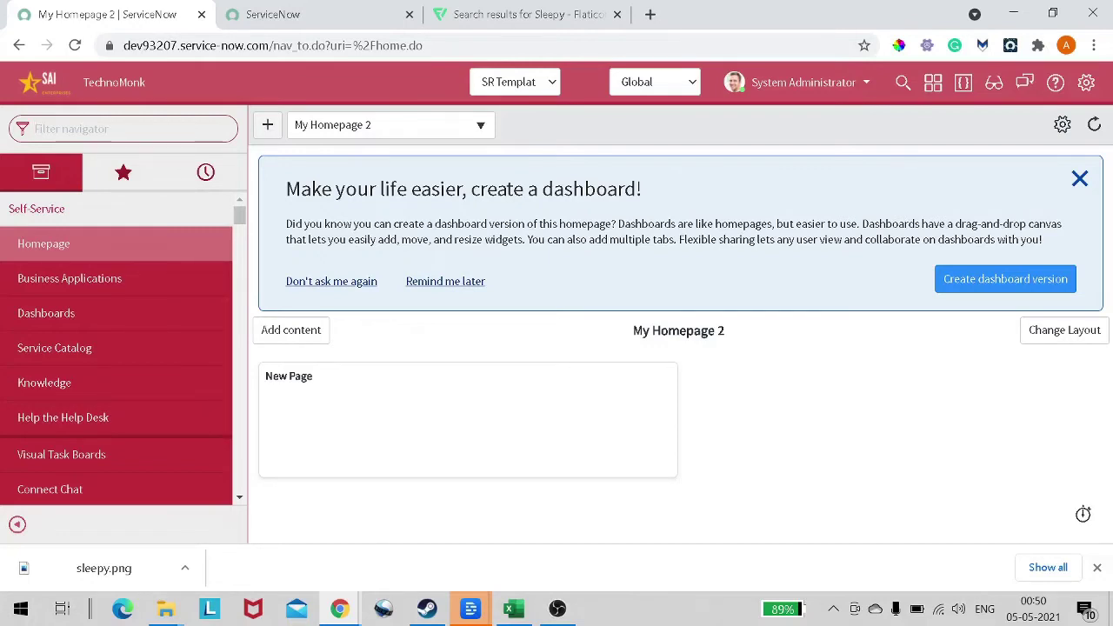
{"action": "type", "text": "sys"}
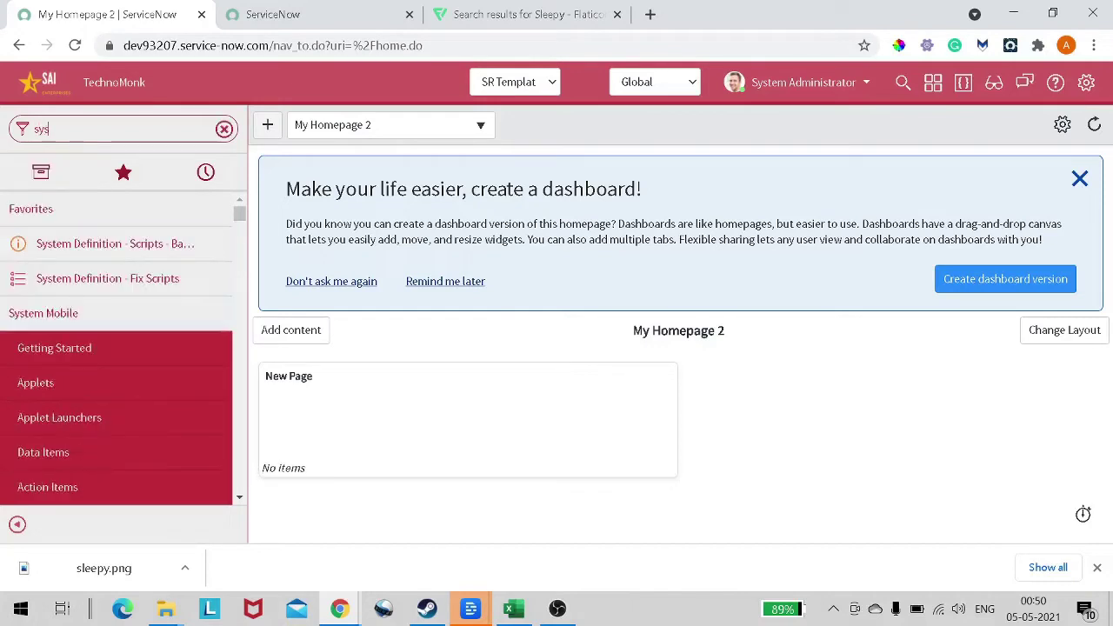
{"action": "type", "text": "tem ui"}
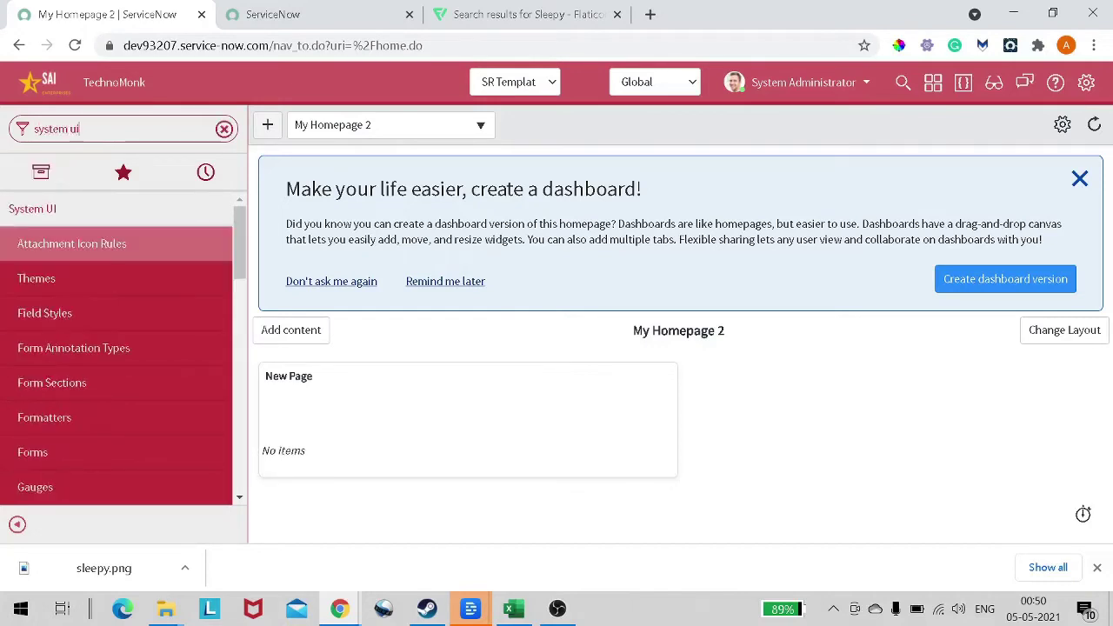
{"action": "scroll", "coordinate": [166, 363], "scroll_direction": "down", "scroll_amount": 4}
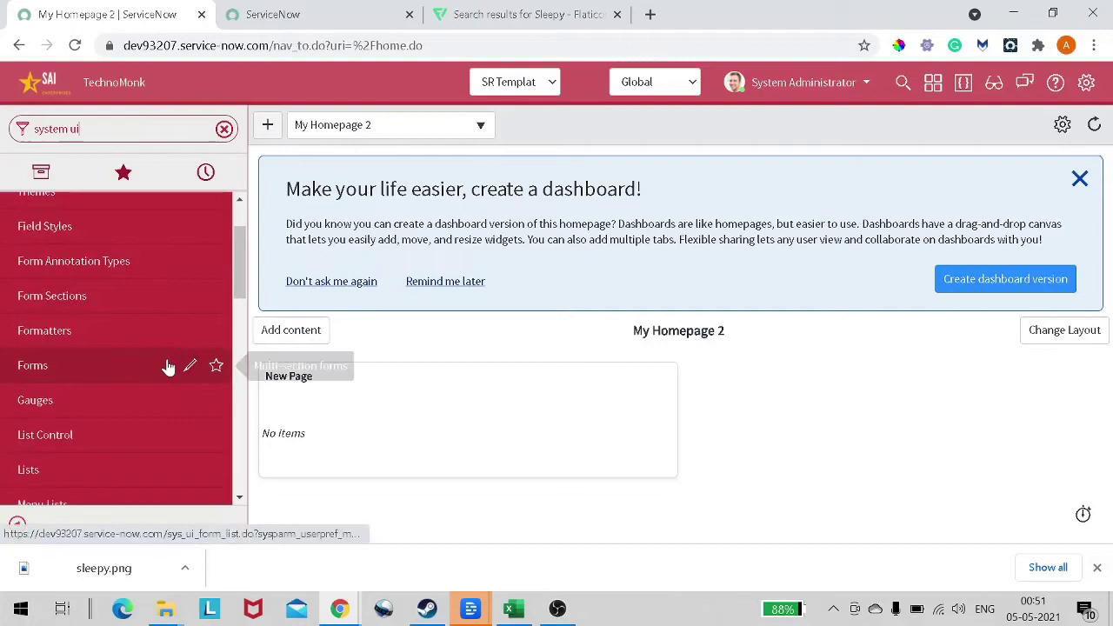
{"action": "scroll", "coordinate": [168, 383], "scroll_direction": "down", "scroll_amount": 3}
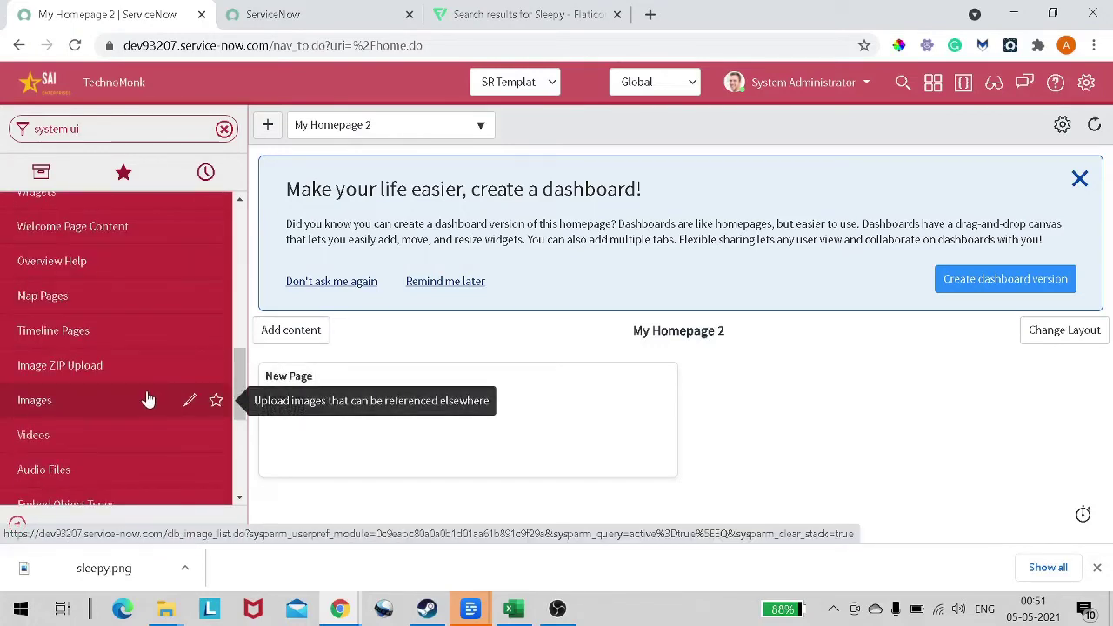
{"action": "left_click", "coordinate": [149, 398]}
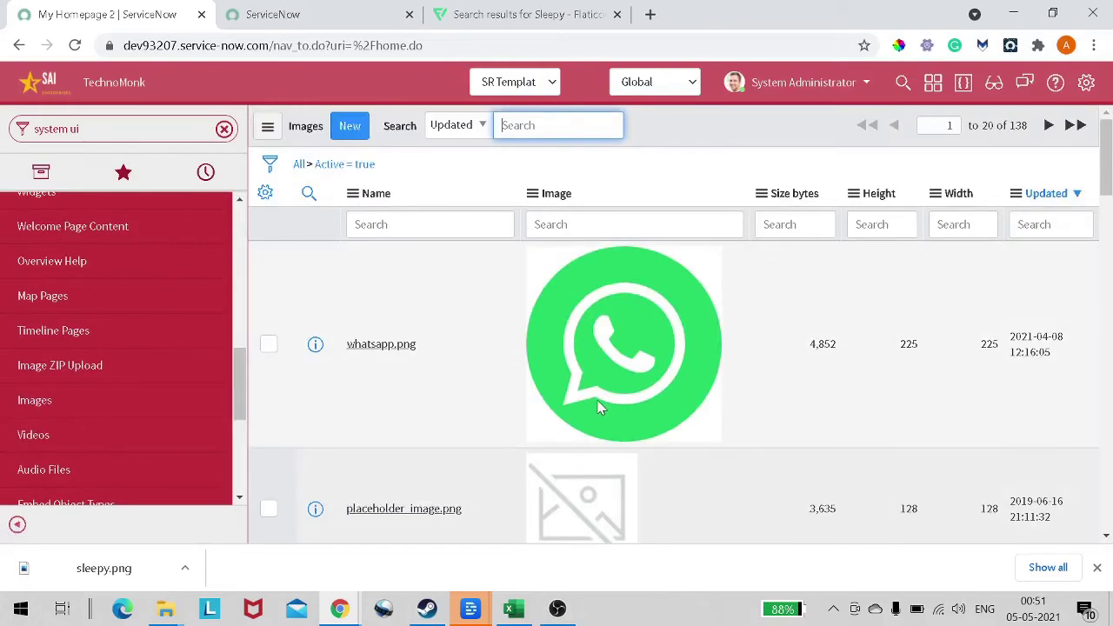
Step: Start a new image record with category General and the name sleepy.png
{"action": "left_click", "coordinate": [349, 129]}
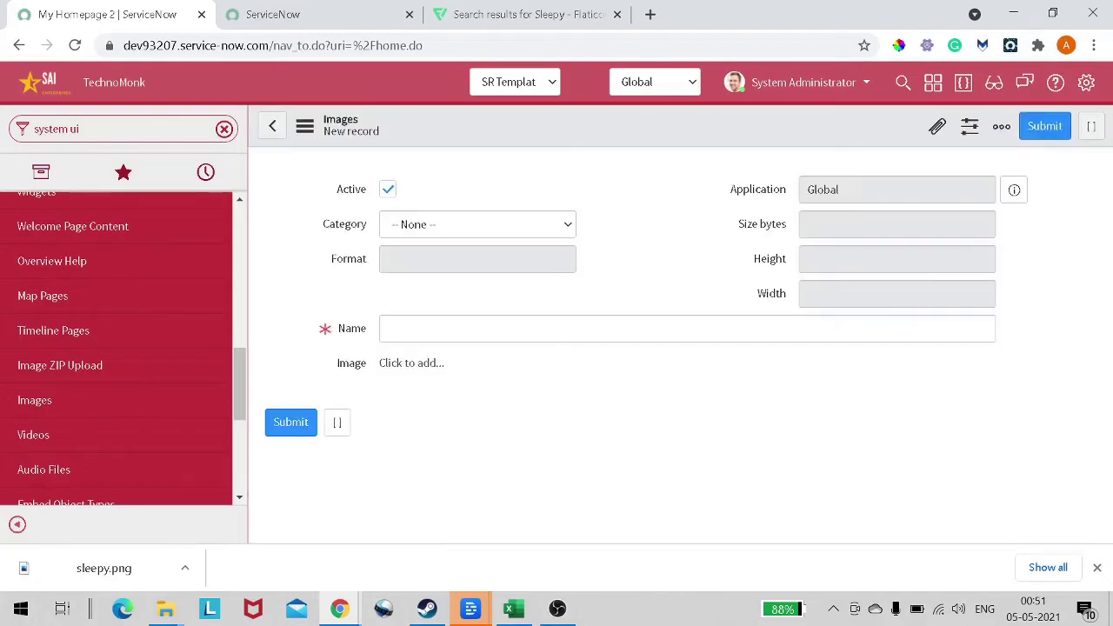
{"action": "left_click", "coordinate": [491, 233]}
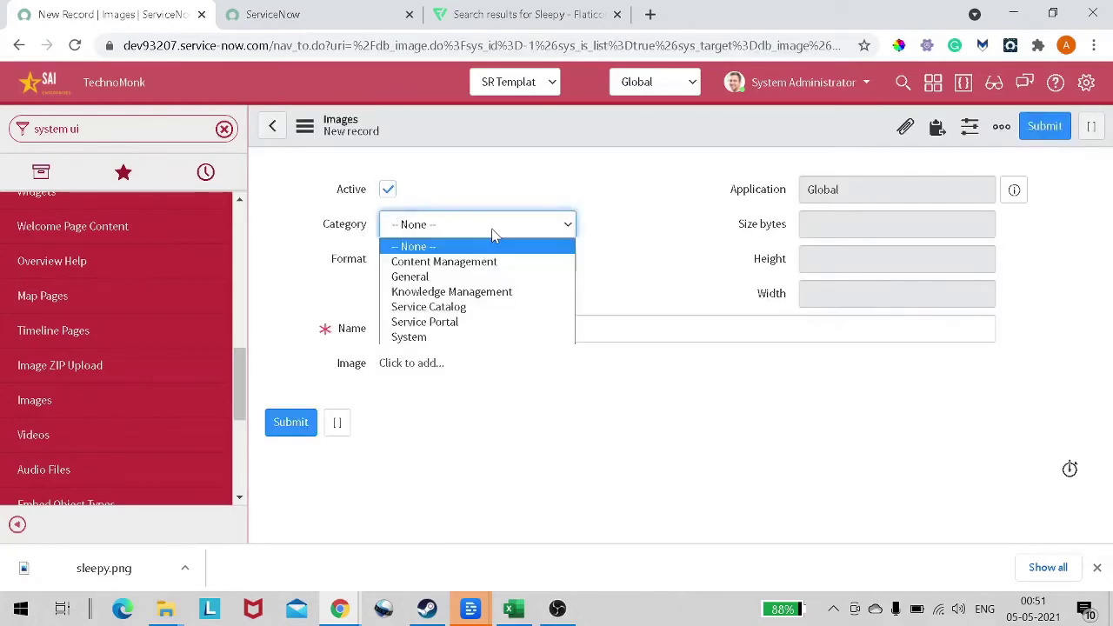
{"action": "left_click", "coordinate": [480, 273]}
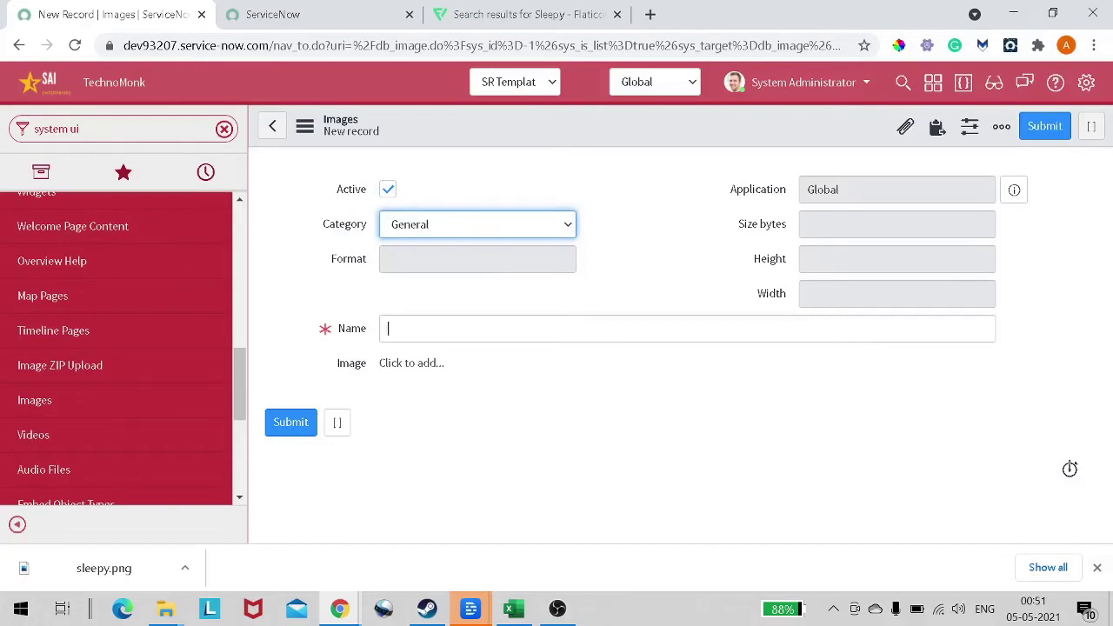
{"action": "key", "text": "Tab"}
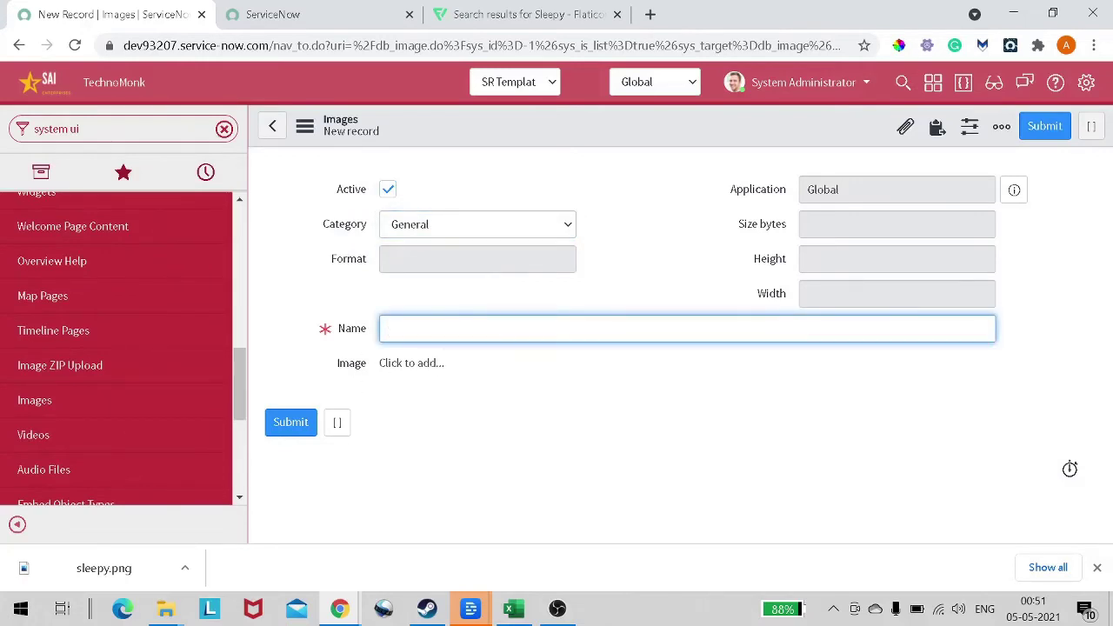
{"action": "type", "text": "sleepy.png"}
Step: Upload the sleepy image file from the Downloads folder to the new image record
{"action": "left_click", "coordinate": [426, 364]}
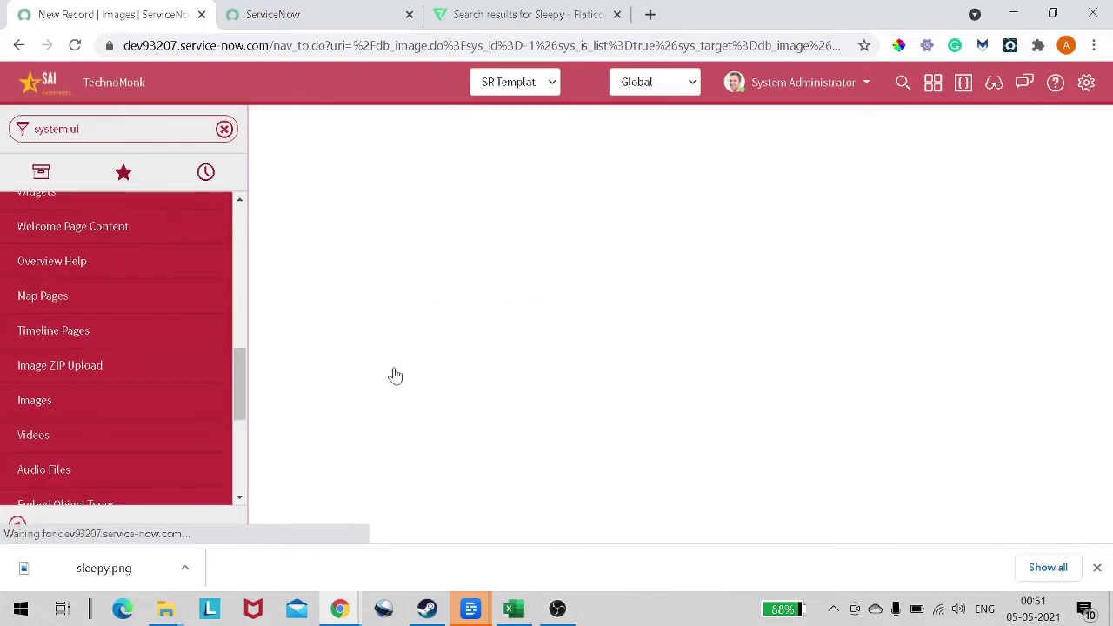
{"action": "left_click", "coordinate": [315, 194]}
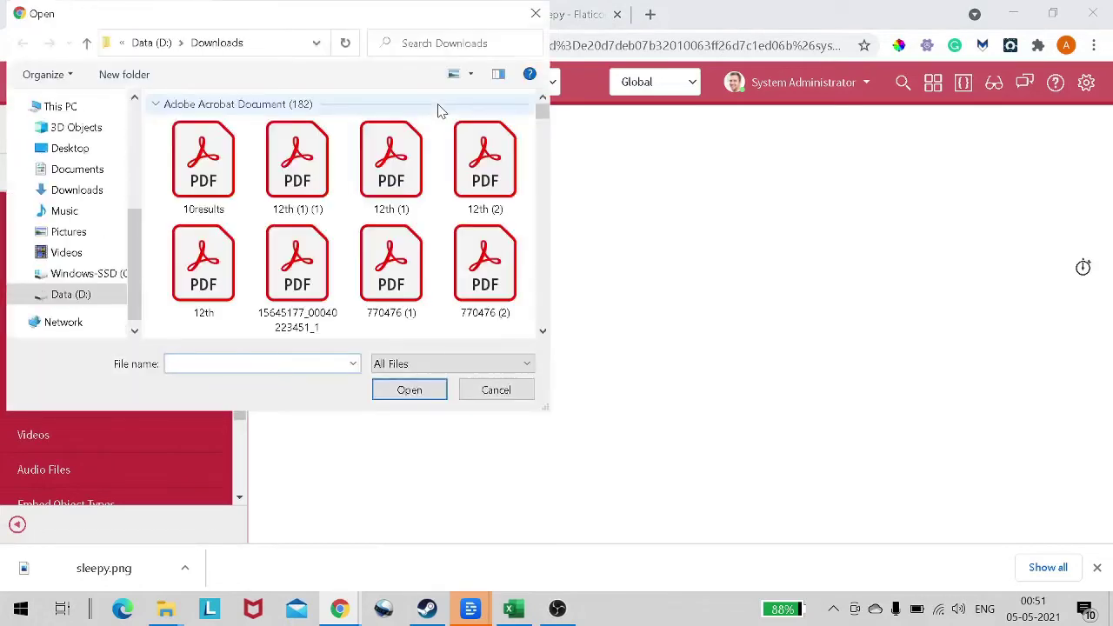
{"action": "left_click", "coordinate": [441, 48]}
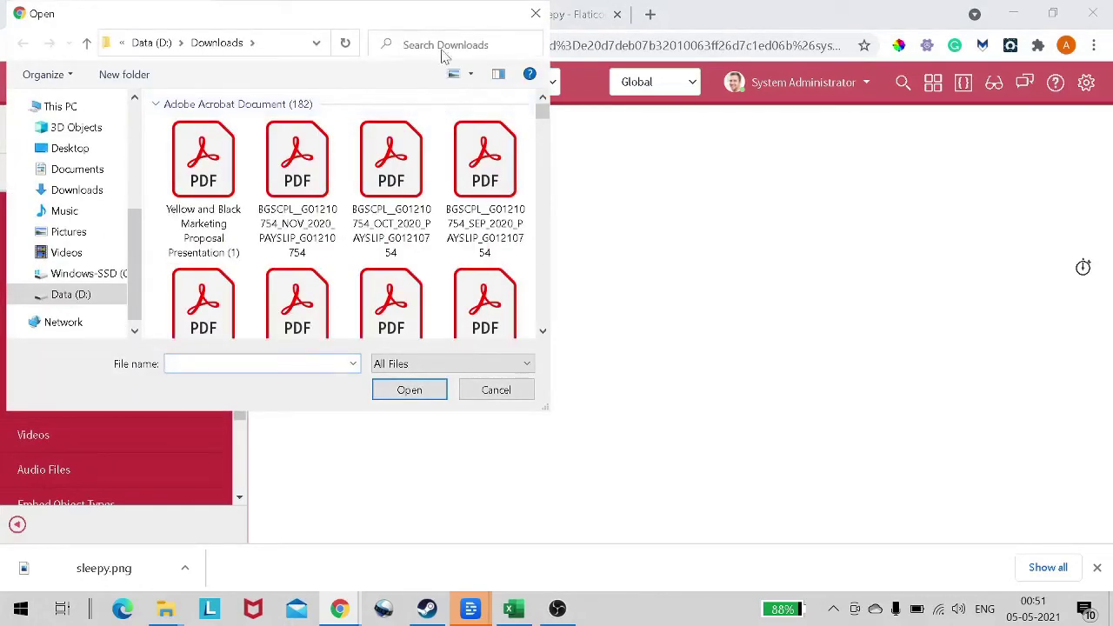
{"action": "type", "text": "sleepy"}
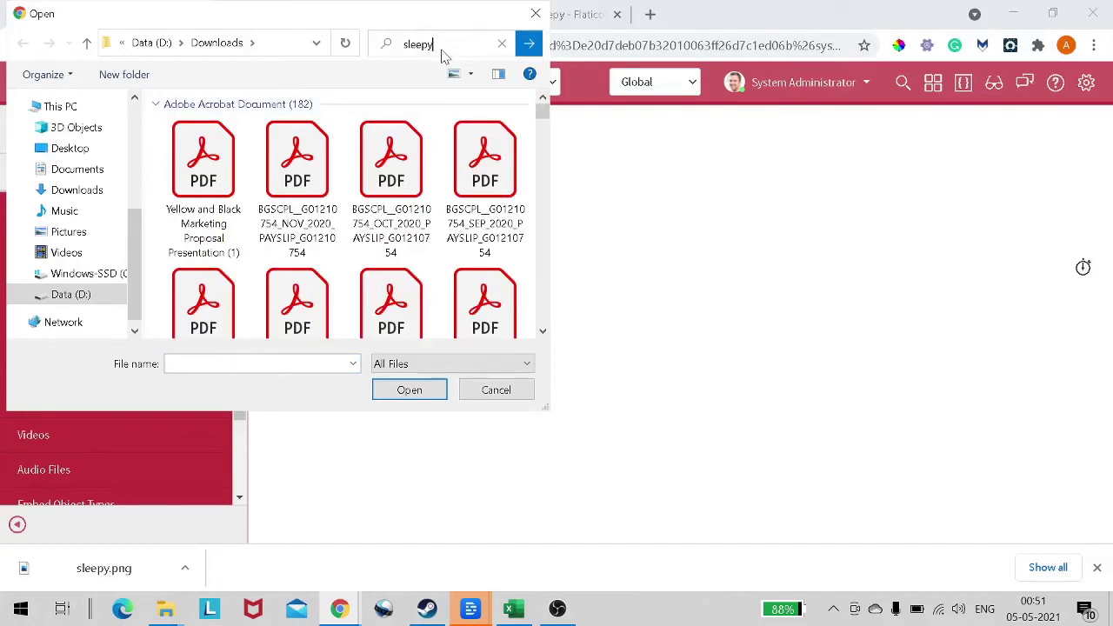
{"action": "key", "text": "Return"}
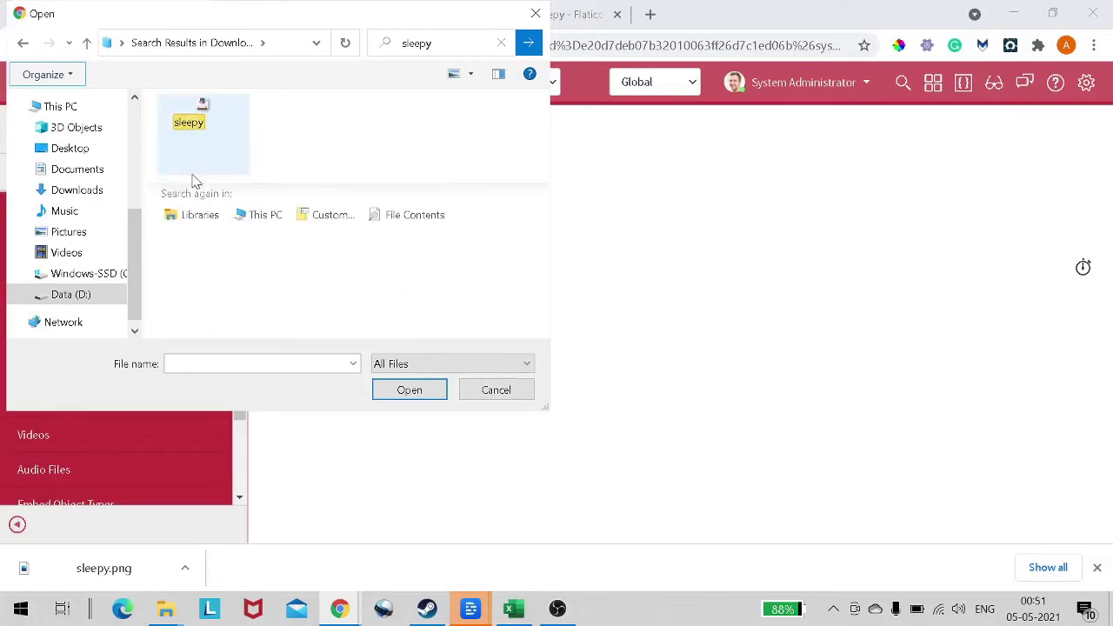
{"action": "double_click", "coordinate": [193, 178]}
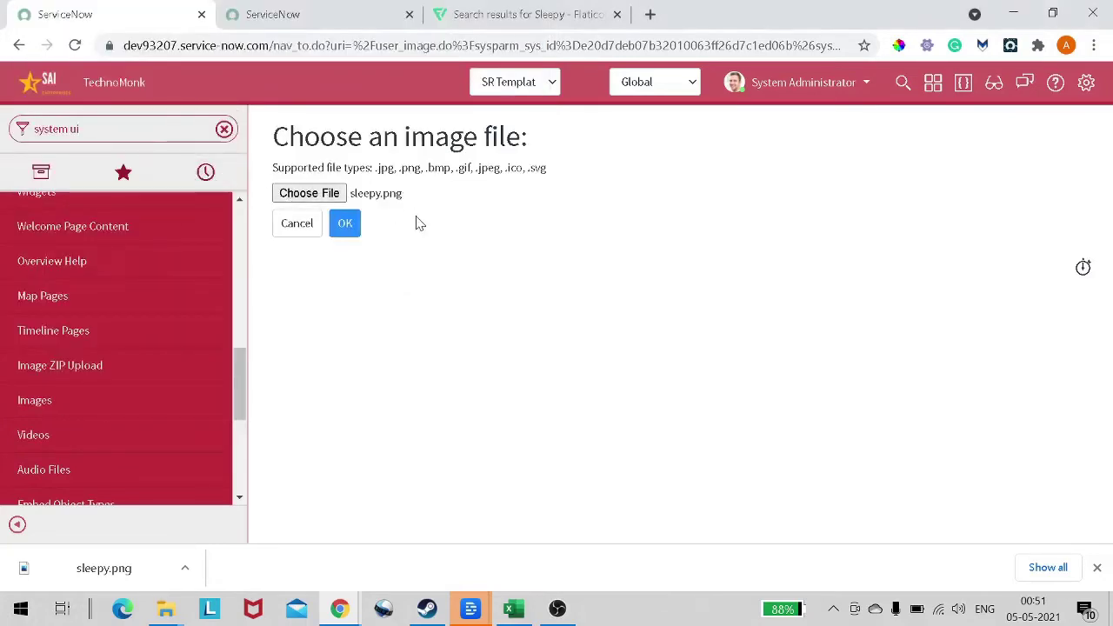
{"action": "left_click", "coordinate": [358, 228]}
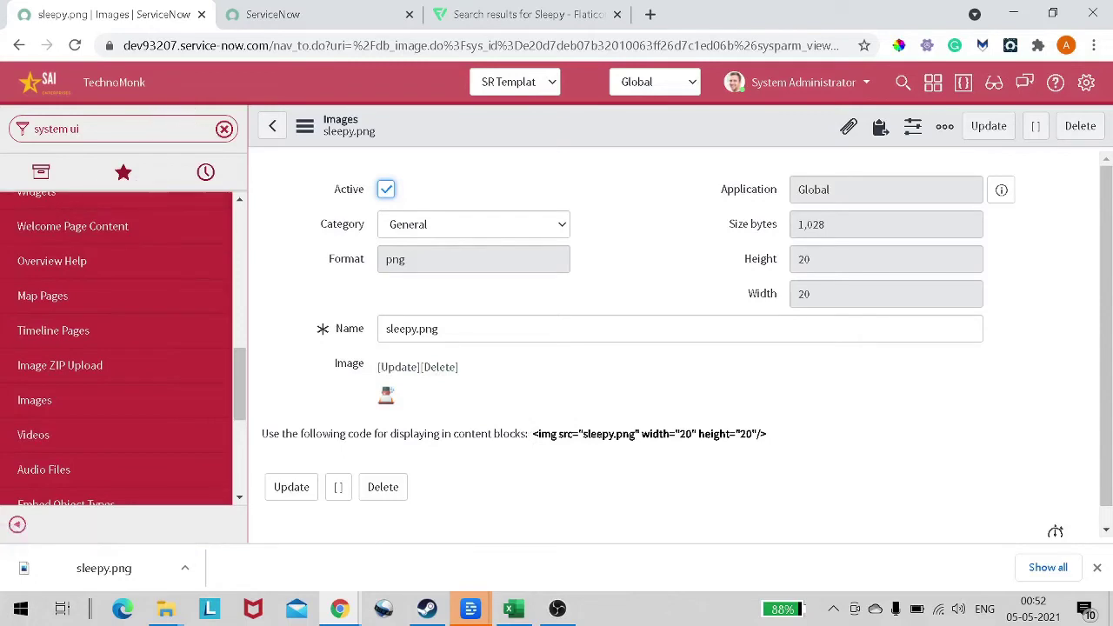
Step: Open the incident table's list in a new tab by entering incident.LIST in the navigator filter
{"action": "left_click", "coordinate": [225, 128]}
{"action": "type", "text": "incident"}
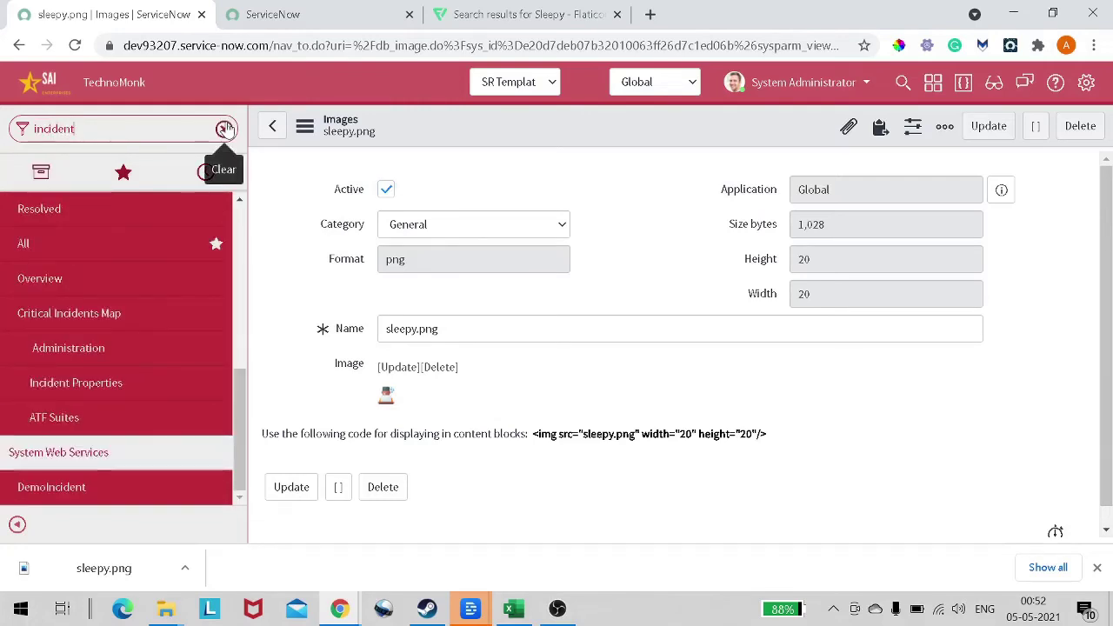
{"action": "type", "text": ".LIST"}
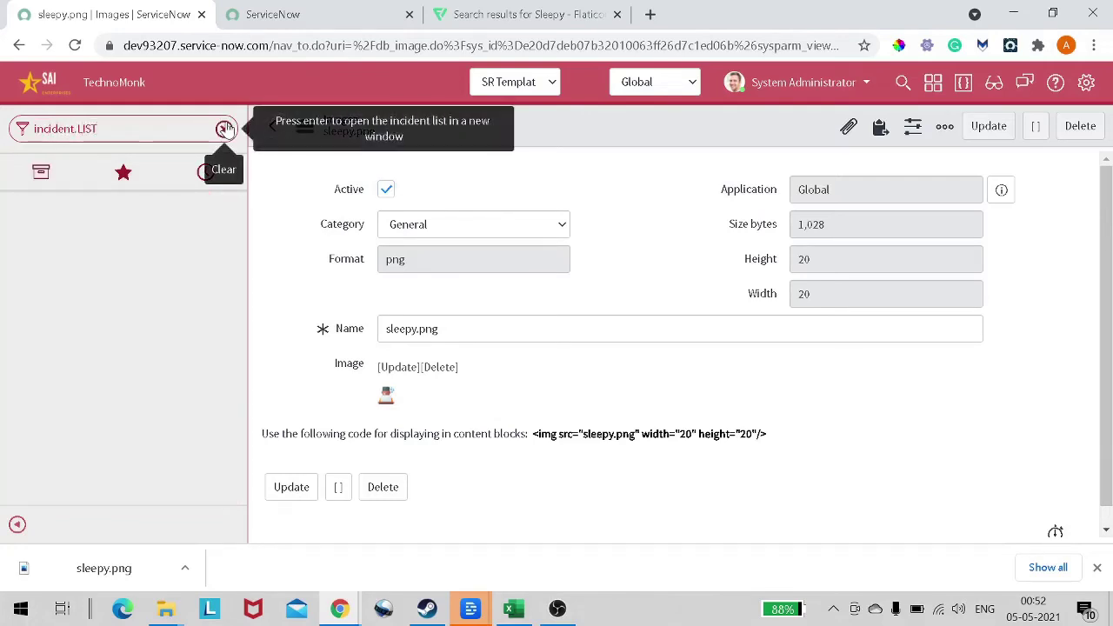
{"action": "key", "text": "Return"}
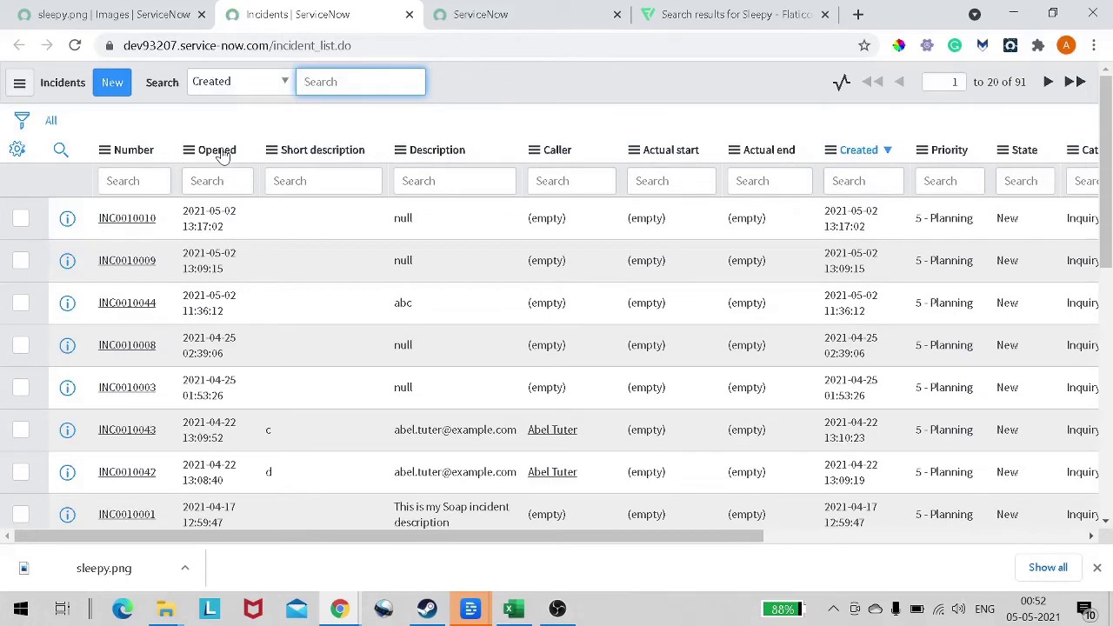
Step: Duplicate the Incidents list tab and open the incident table's business rules in the copy
{"action": "right_click", "coordinate": [224, 155]}
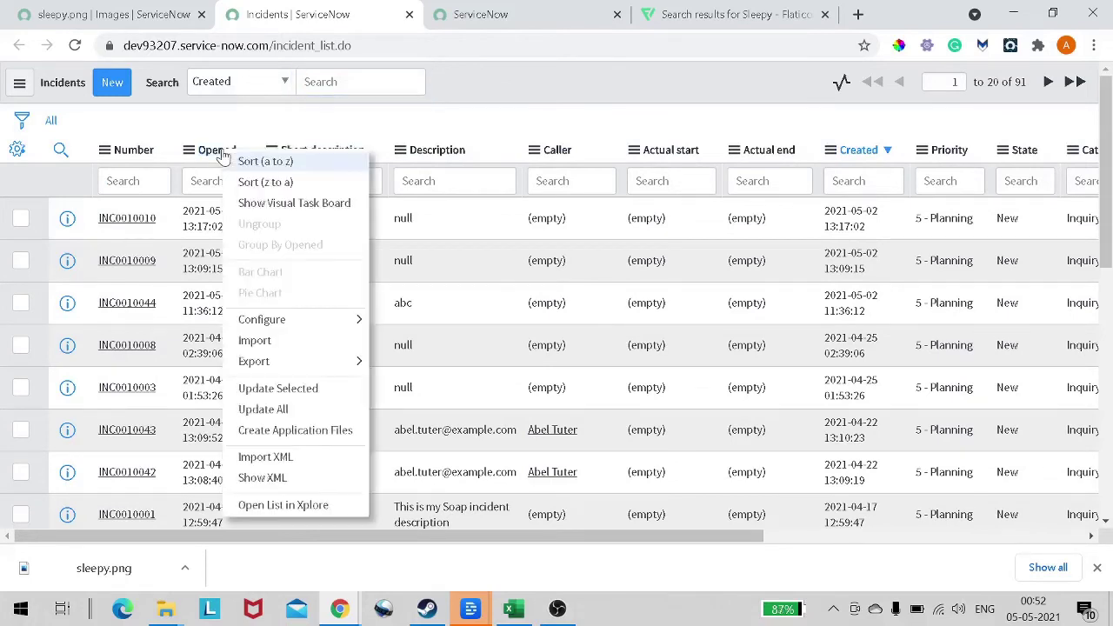
{"action": "mouse_move", "coordinate": [277, 324]}
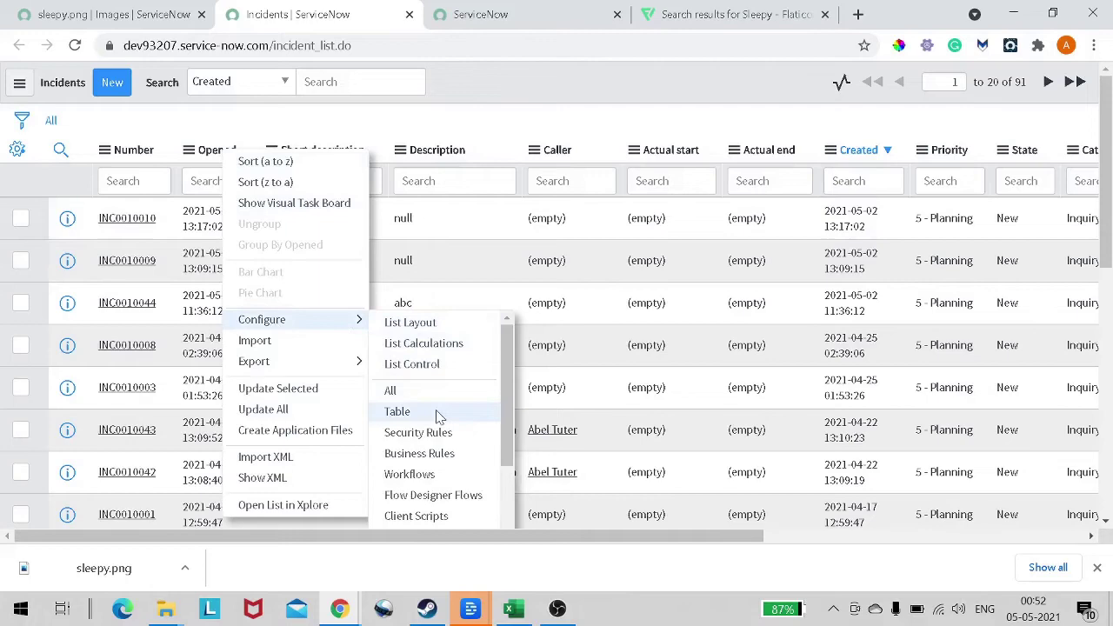
{"action": "right_click", "coordinate": [328, 22]}
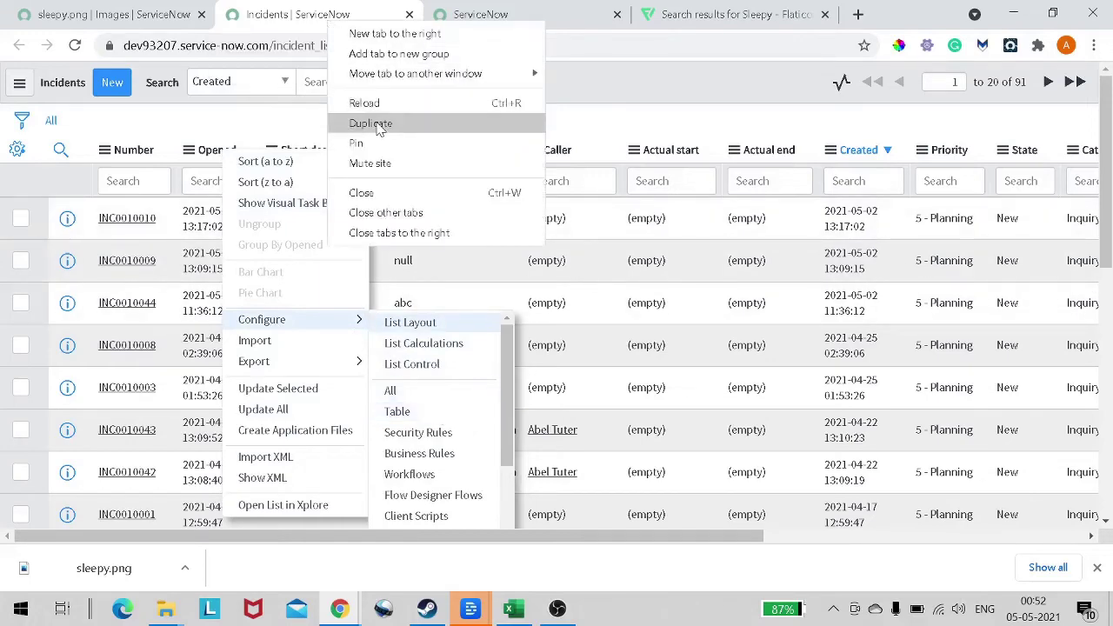
{"action": "left_click", "coordinate": [371, 124]}
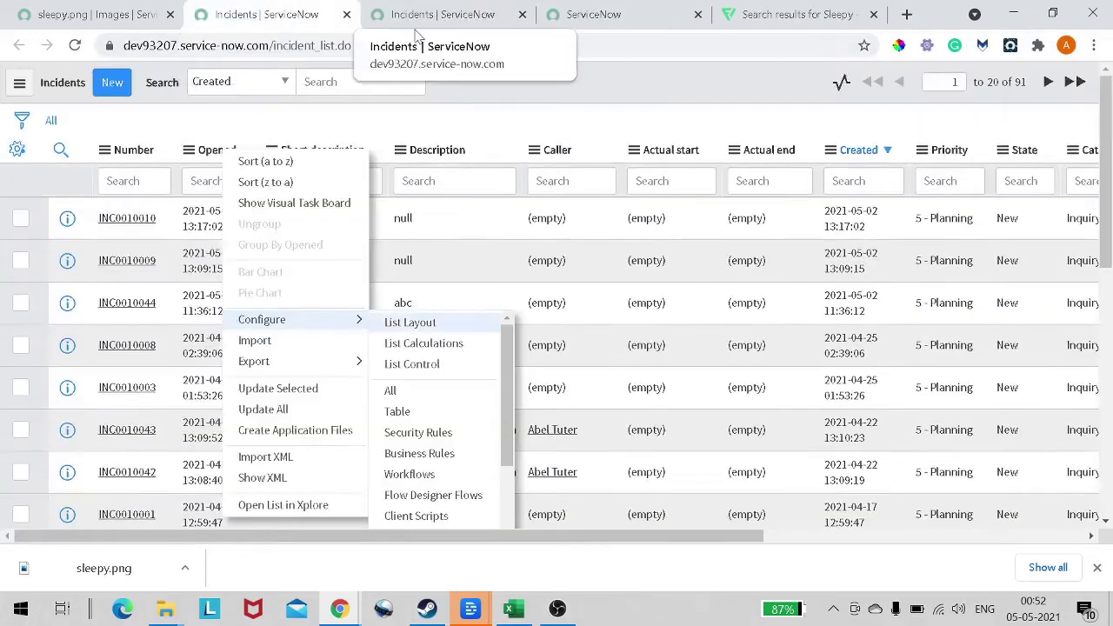
{"action": "right_click", "coordinate": [361, 152]}
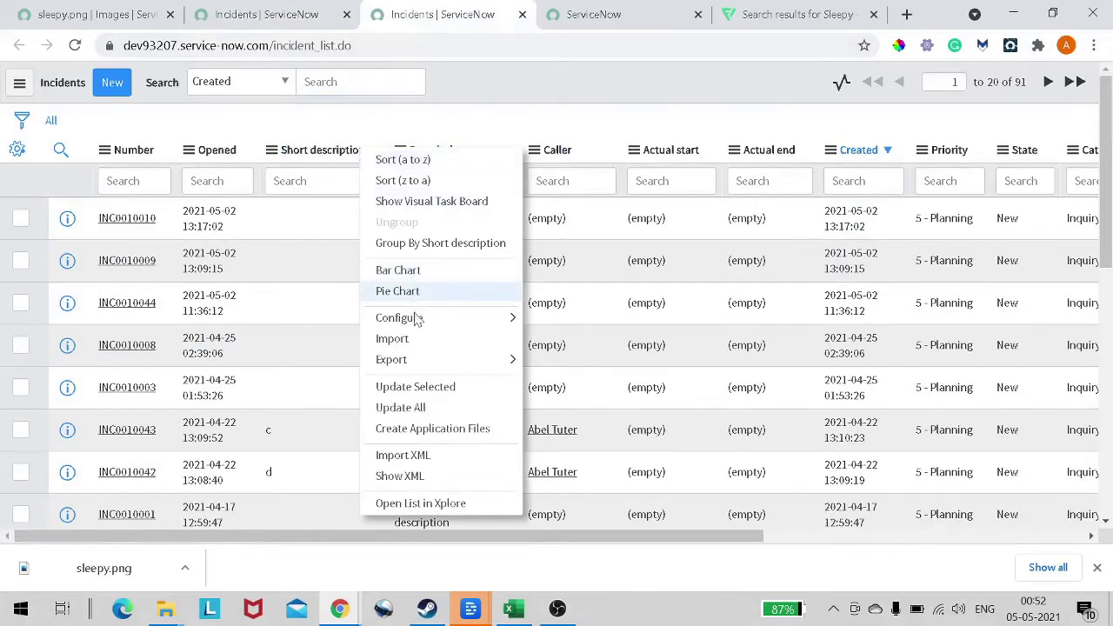
{"action": "mouse_move", "coordinate": [447, 322]}
{"action": "left_click", "coordinate": [578, 453]}
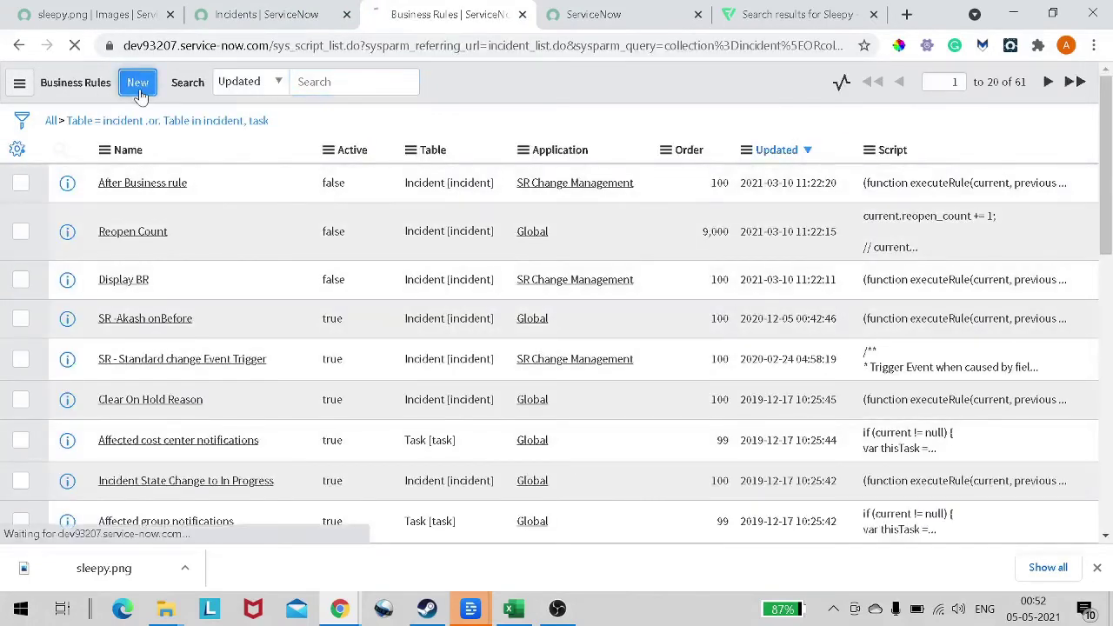
Step: Start a new business rule named DisplaySleepyIncident for the Incident table, with Advanced enabled and When set to display
{"action": "left_click", "coordinate": [138, 84]}
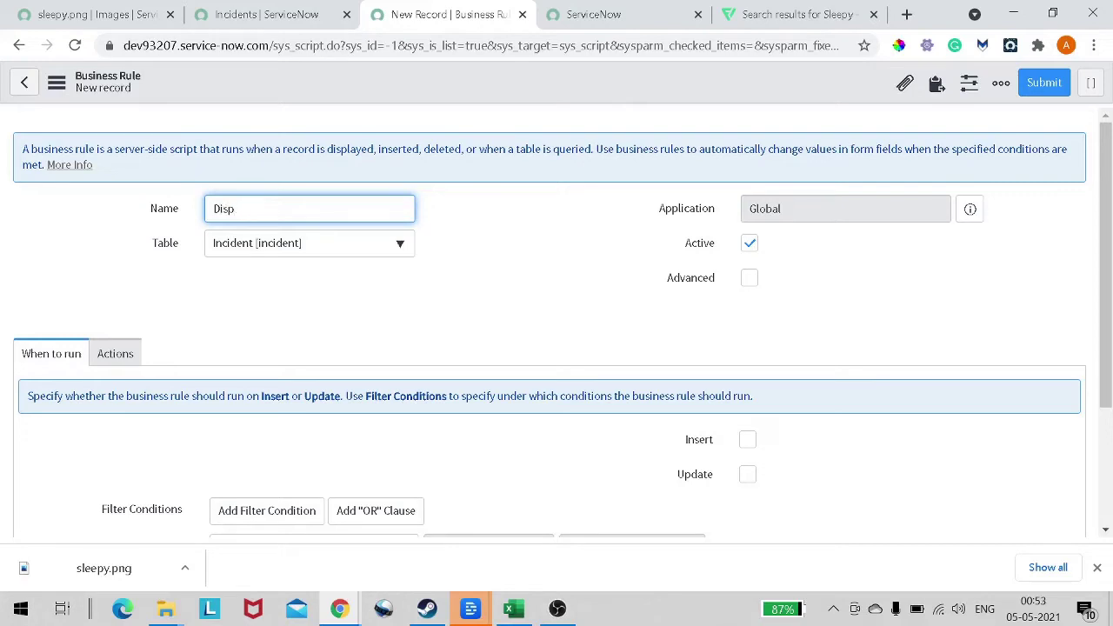
{"action": "type", "text": "epyIncident"}
{"action": "left_click", "coordinate": [753, 283]}
{"action": "scroll", "coordinate": [194, 352], "scroll_direction": "down", "scroll_amount": 1}
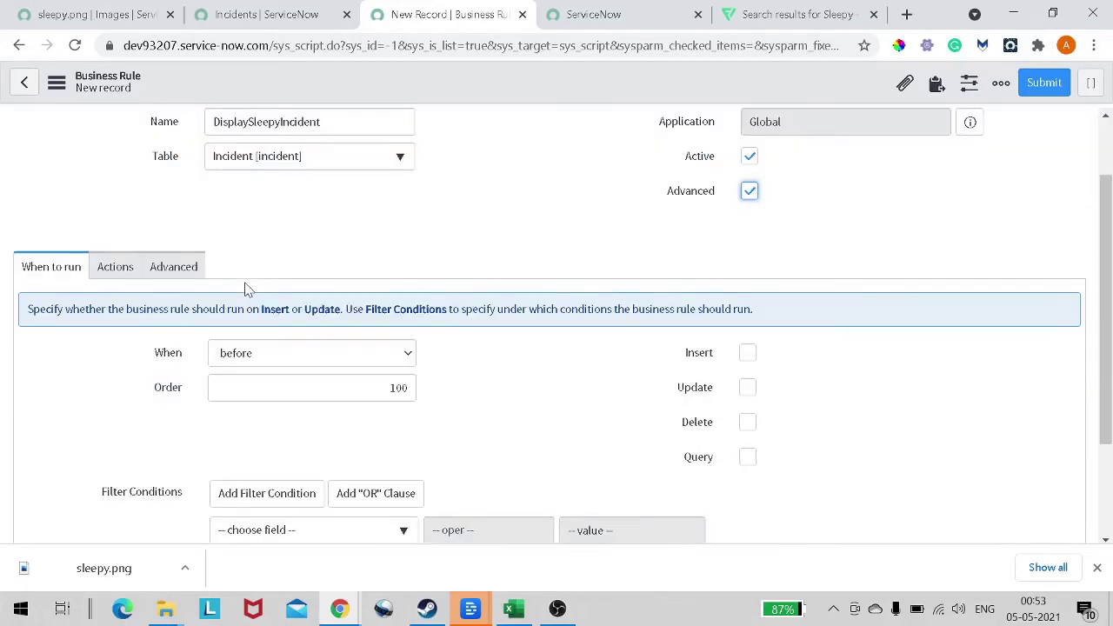
{"action": "left_click", "coordinate": [250, 360]}
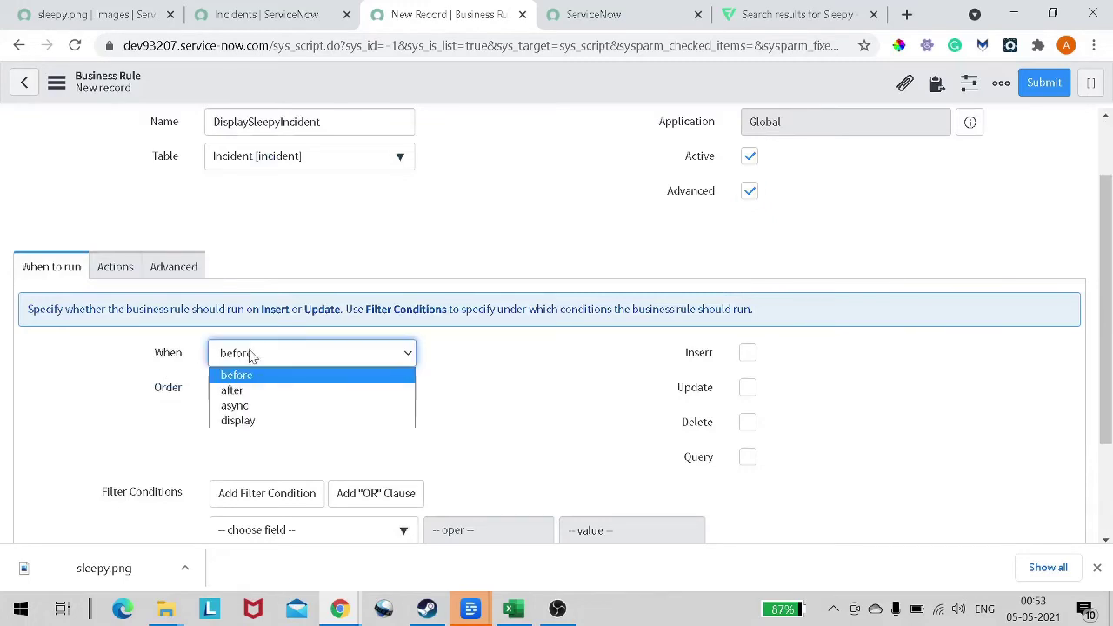
{"action": "left_click", "coordinate": [264, 421]}
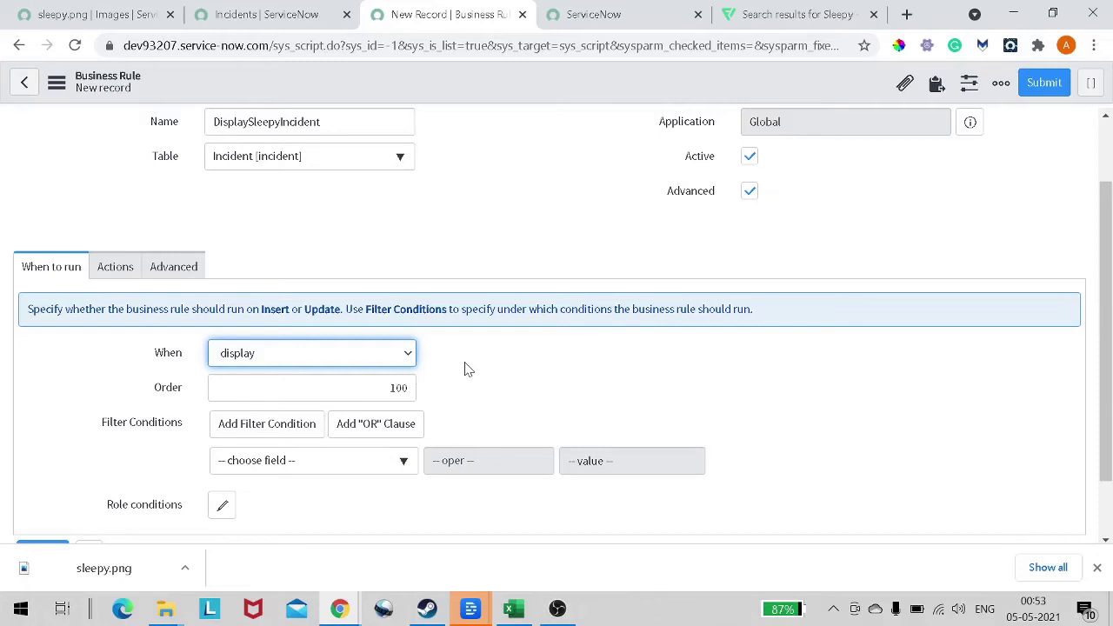
Step: Add a gs.addInfoMessage('') call below the "Add your code here" comment in the business rule's advanced script
{"action": "scroll", "coordinate": [465, 369], "scroll_direction": "down", "scroll_amount": 2}
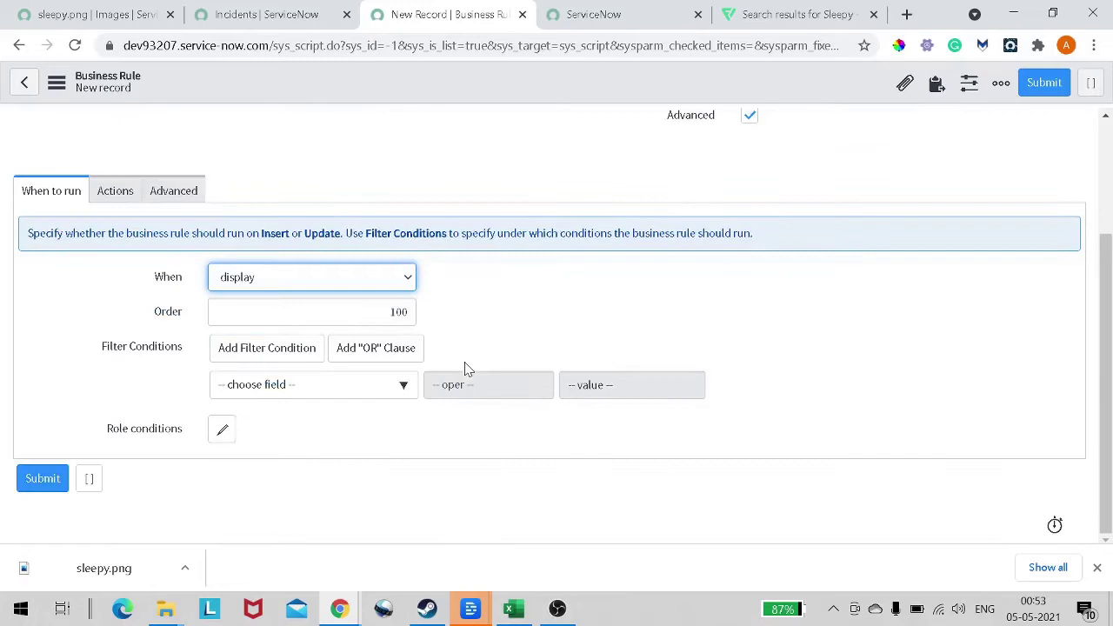
{"action": "left_click", "coordinate": [188, 198]}
{"action": "left_click", "coordinate": [38, 191]}
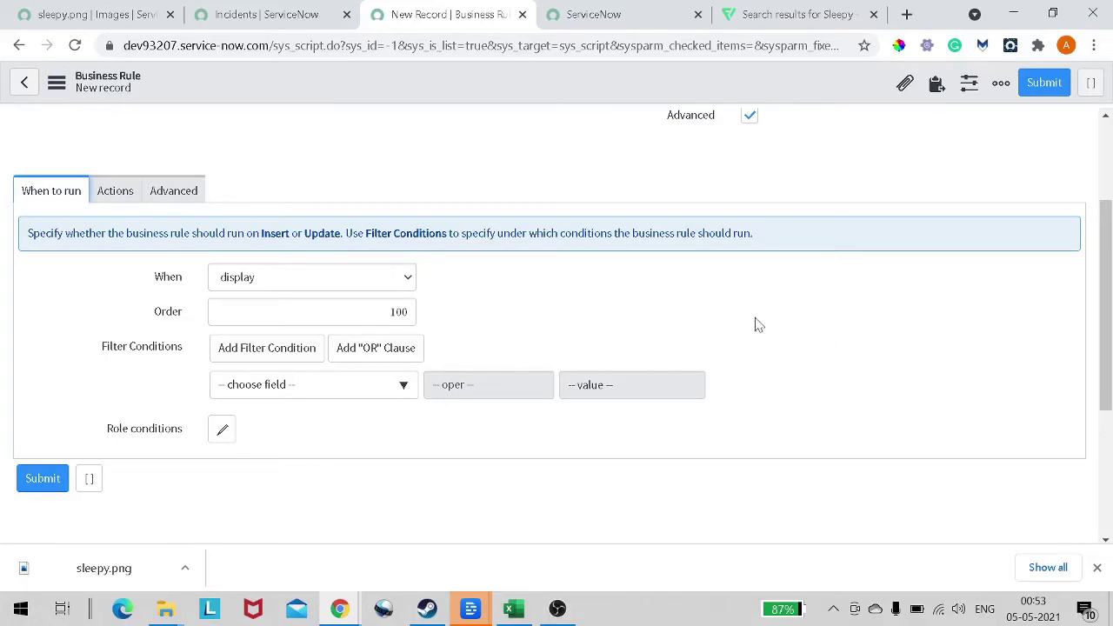
{"action": "left_click", "coordinate": [193, 200]}
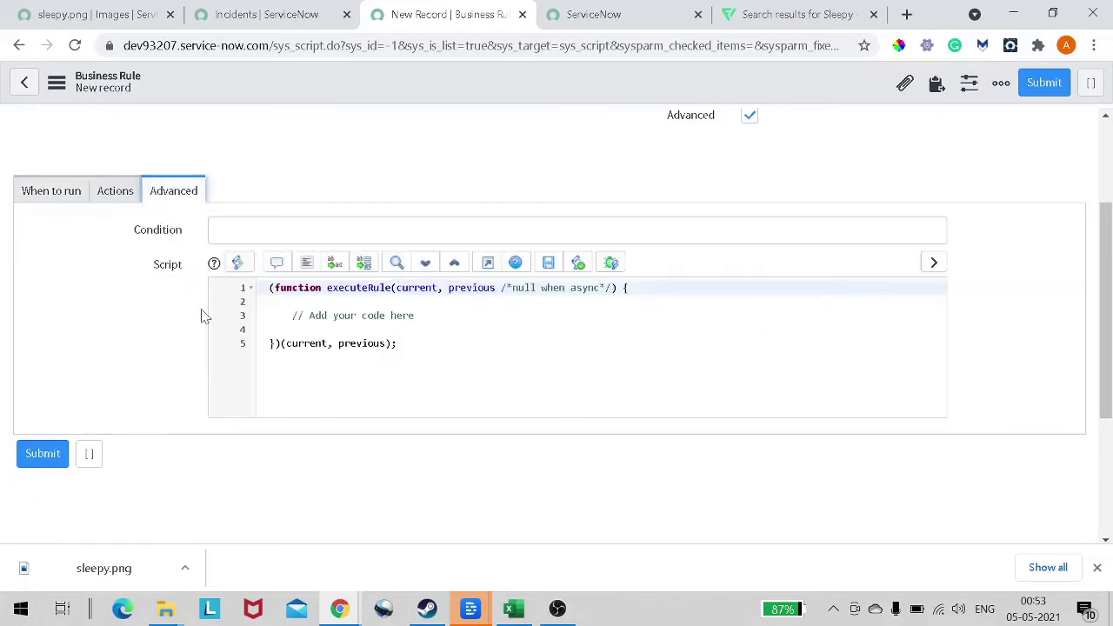
{"action": "left_click_drag", "start_coordinate": [292, 315], "coordinate": [414, 316]}
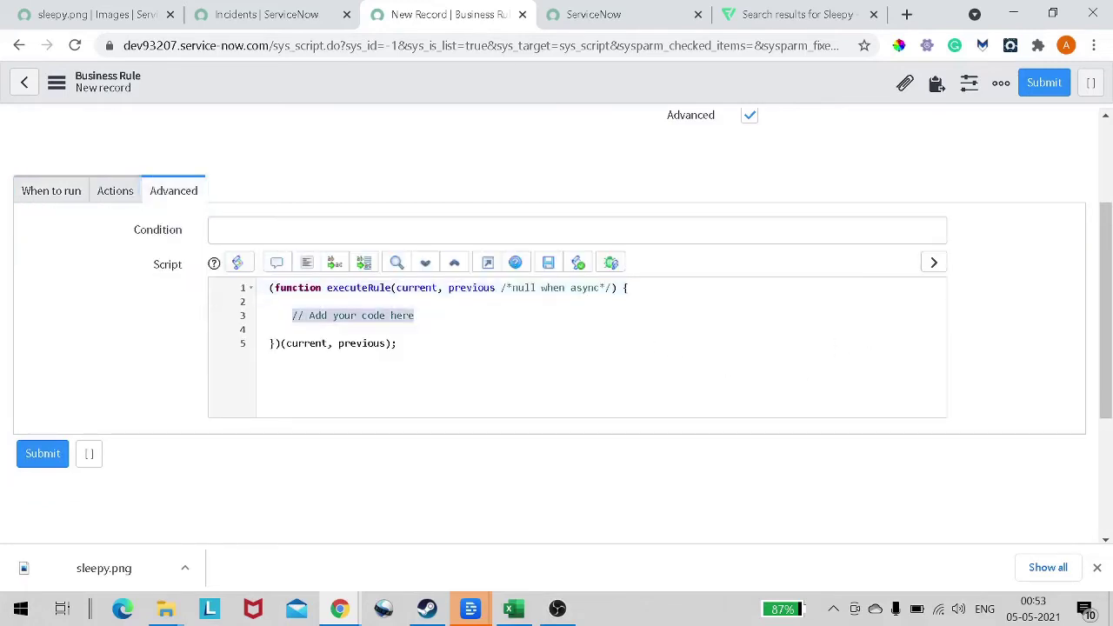
{"action": "left_click", "coordinate": [391, 316]}
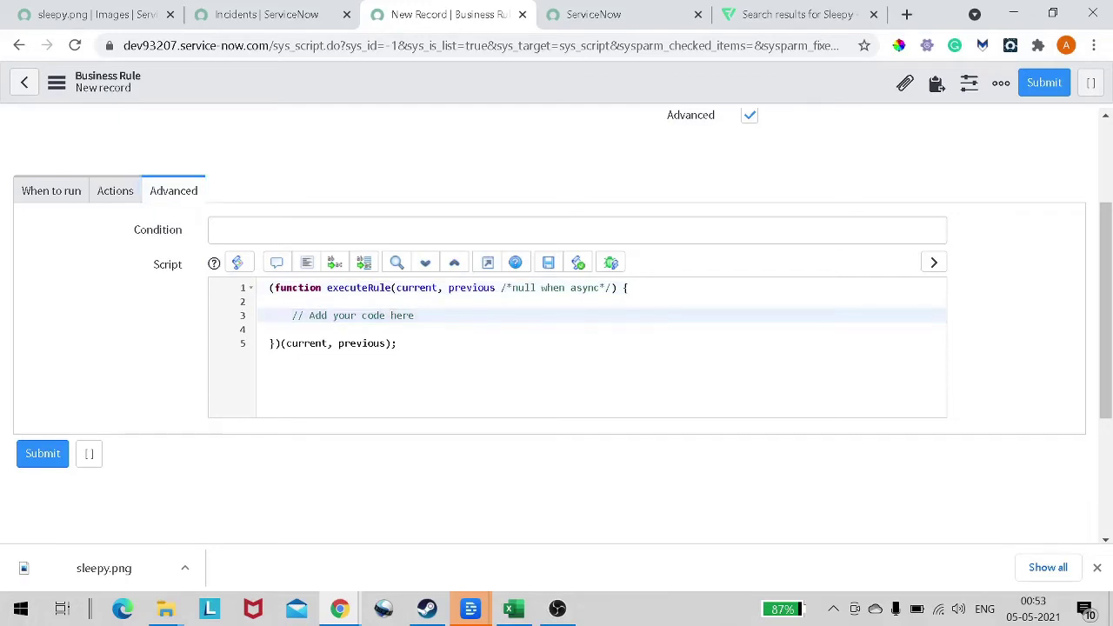
{"action": "key", "text": "Return"}
{"action": "type", "text": "gs."}
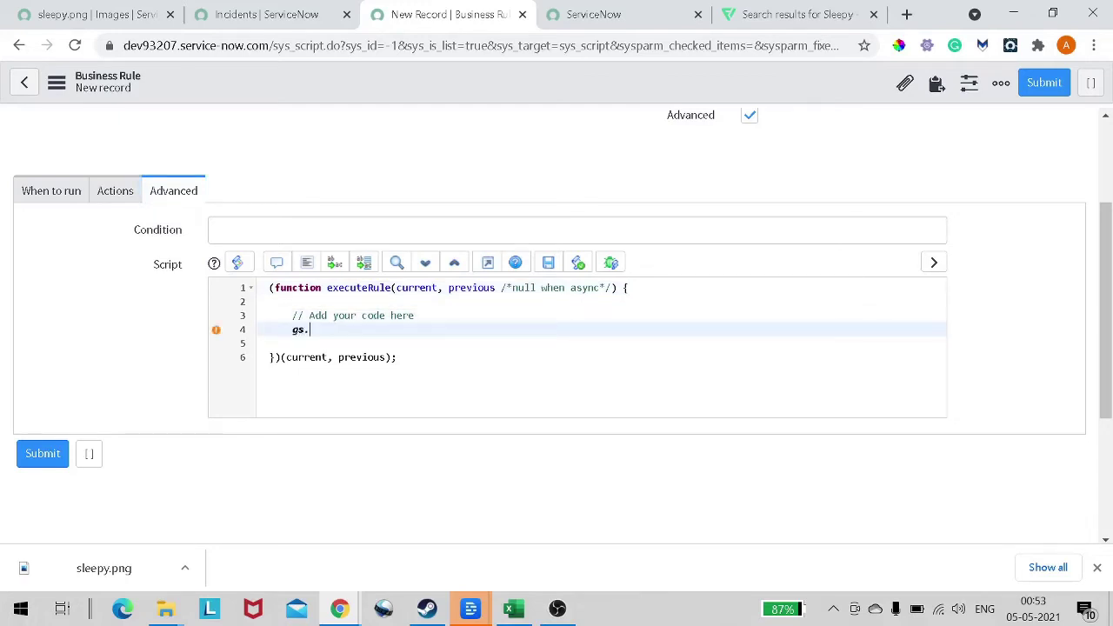
{"action": "type", "text": "aa"}
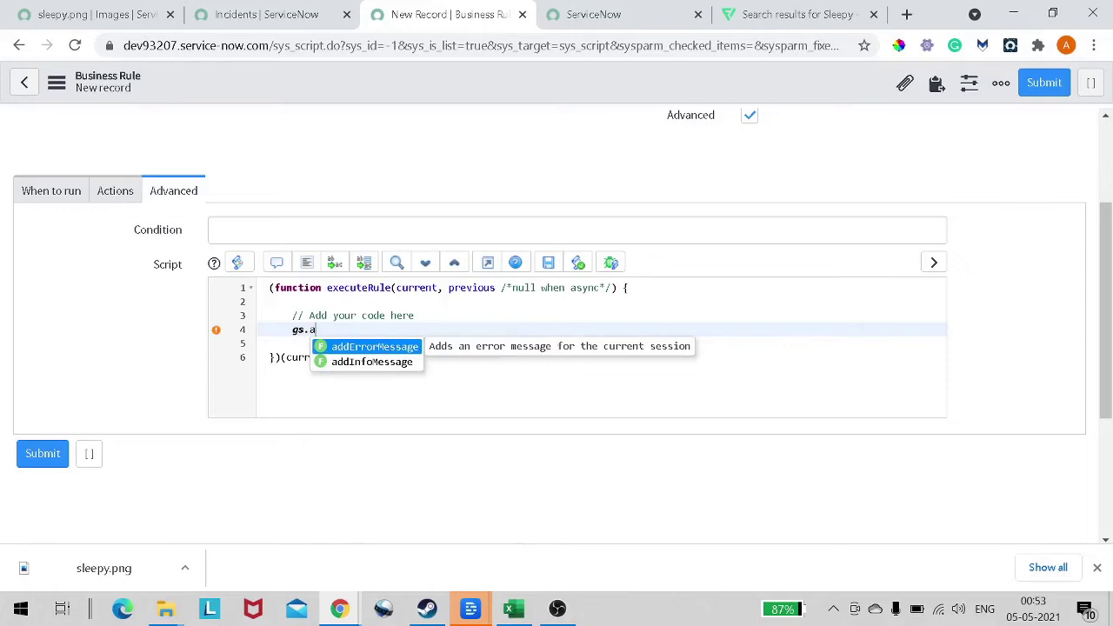
{"action": "key", "text": "Down"}
{"action": "key", "text": "Return"}
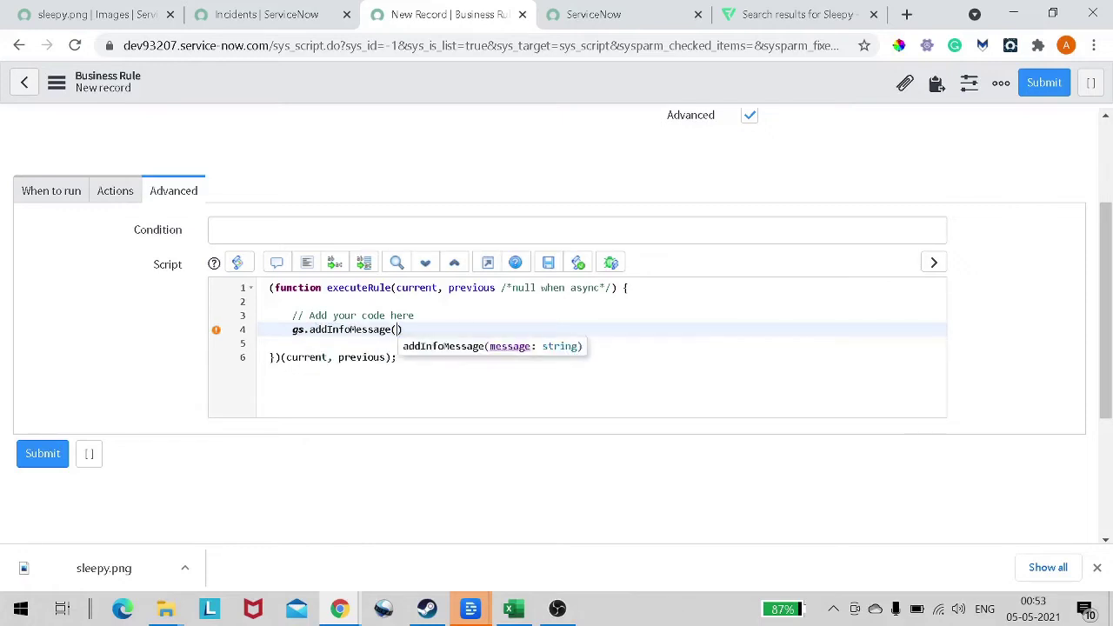
{"action": "type", "text": "'"}
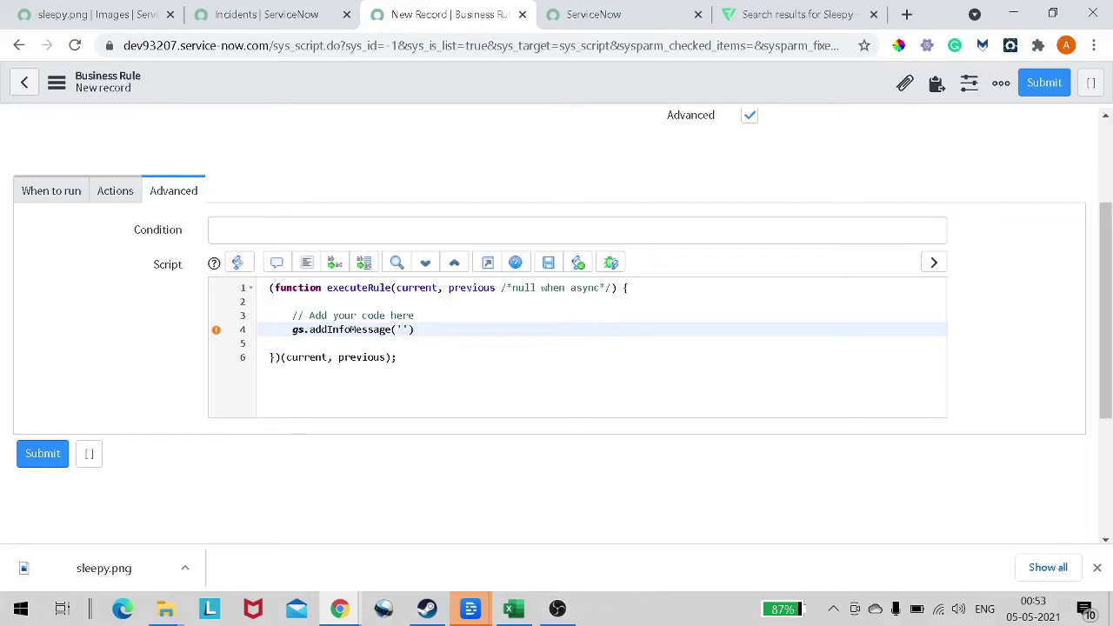
Step: Insert an img tag with src = "sleepy.png" inside the quotes of the addInfoMessage call
{"action": "type", "text": "<"}
{"action": "type", "text": ">"}
{"action": "type", "text": "img"}
{"action": "type", "text": " s"}
{"action": "type", "text": "rc "}
{"action": "type", "text": "= "}
{"action": "type", "text": "'sle"}
{"action": "type", "text": "epy"}
{"action": "type", "text": ".pn"}
{"action": "key", "text": "BackSpace"}
{"action": "type", "text": "ng"}
{"action": "key", "text": "BackSpace"}
{"action": "type", "text": "\""}
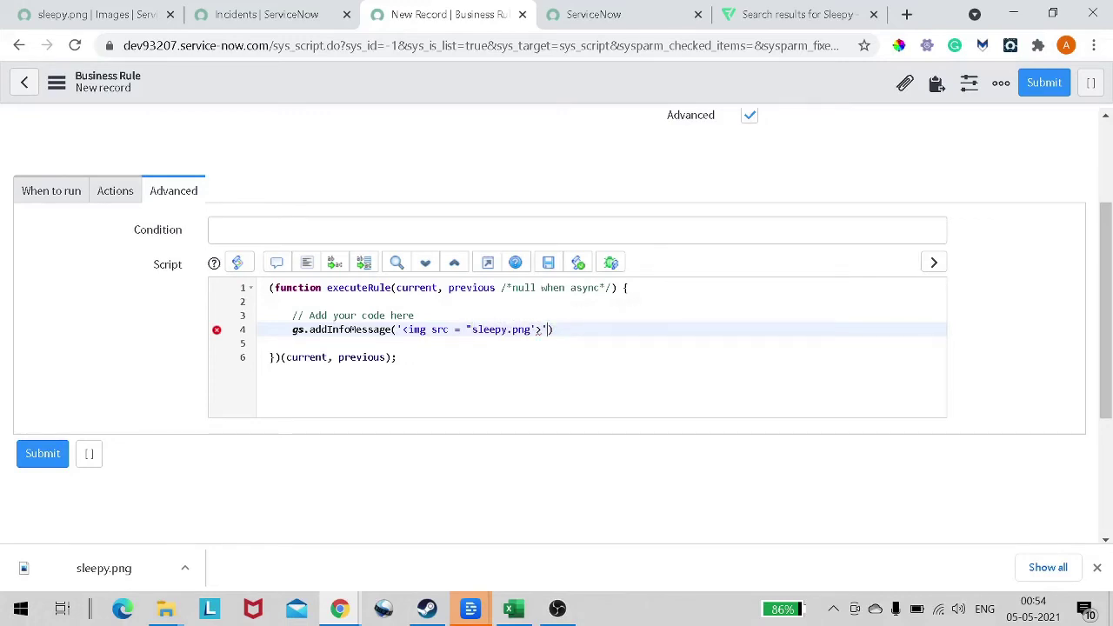
{"action": "left_click", "coordinate": [535, 330]}
{"action": "key", "text": "BackSpace"}
{"action": "type", "text": "\""}
{"action": "key", "text": "Right"}
{"action": "key", "text": "Left"}
{"action": "key", "text": "Left"}
Step: Close the image tag with /> and follow it with the message text "No incident again i m sleepy right now"
{"action": "type", "text": "/> No"}
{"action": "key", "text": "BackSpace"}
{"action": "type", "text": "o incio"}
{"action": "key", "text": "BackSpace"}
{"action": "type", "text": "dent agi"}
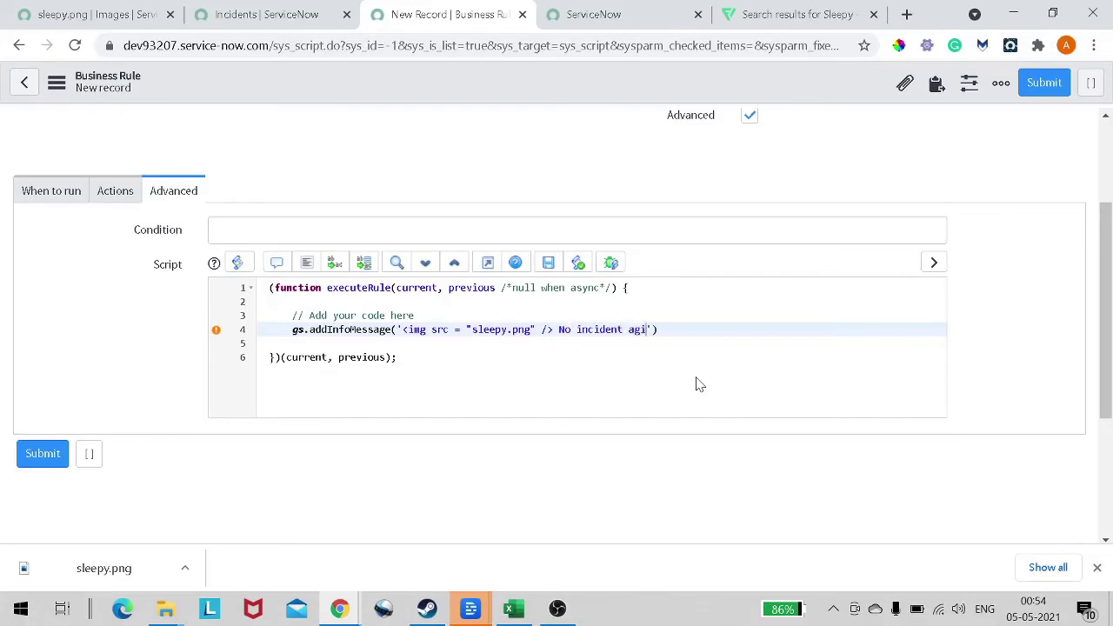
{"action": "key", "text": "BackSpace"}
{"action": "type", "text": "ain i m sleepy right now"}
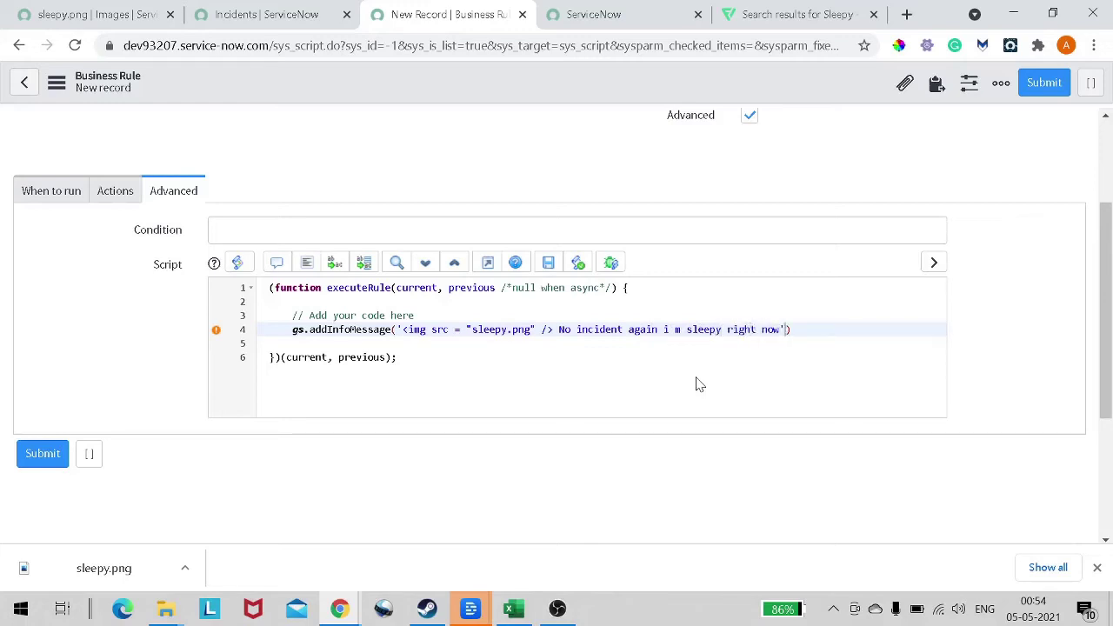
Step: Append " !!!!" to the message, end the statement with a semicolon and save the business rule
{"action": "key", "text": "End"}
{"action": "key", "text": "Left"}
{"action": "key", "text": "Caps_Lock"}
{"action": "key", "text": "Caps_Lock"}
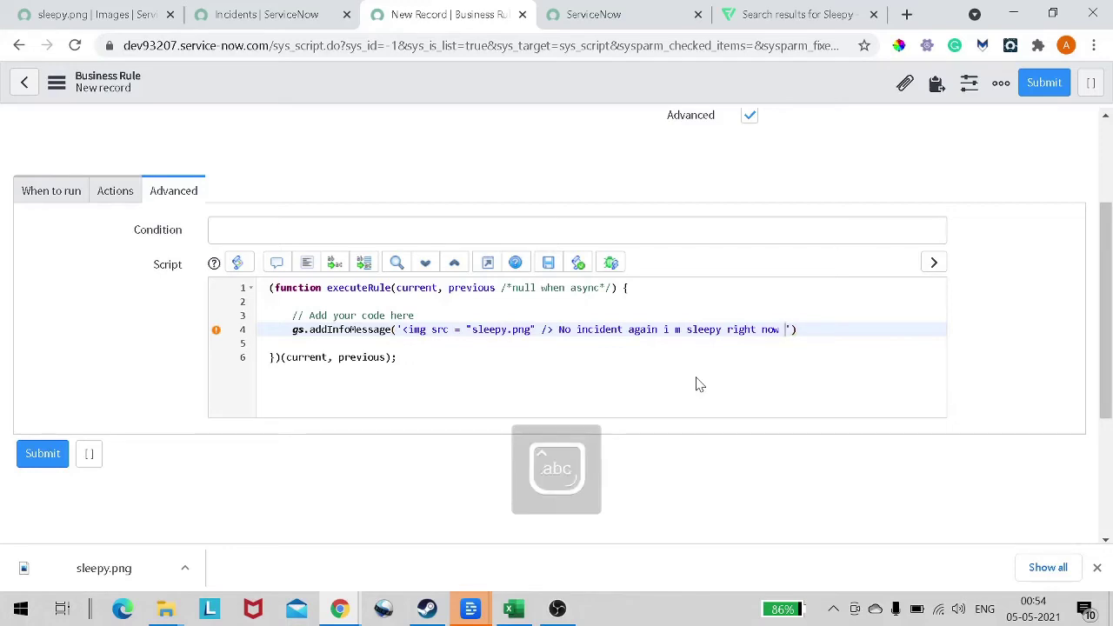
{"action": "key", "text": "Caps_Lock"}
{"action": "key", "text": "Caps_Lock"}
{"action": "type", "text": "!!!!"}
{"action": "key", "text": "End"}
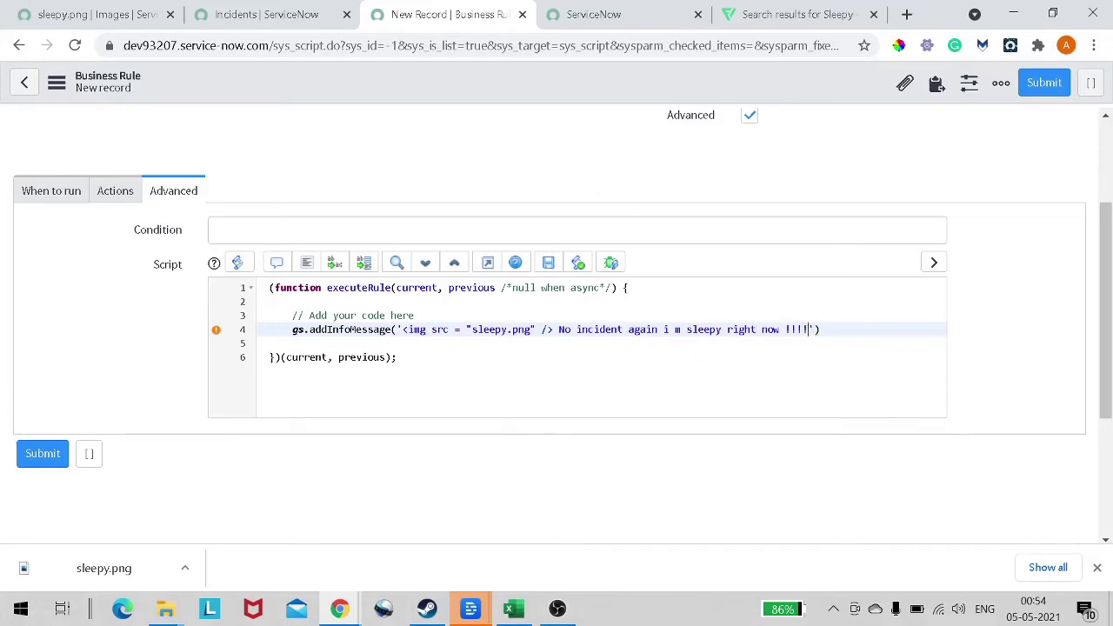
{"action": "type", "text": ";"}
{"action": "right_click", "coordinate": [470, 80]}
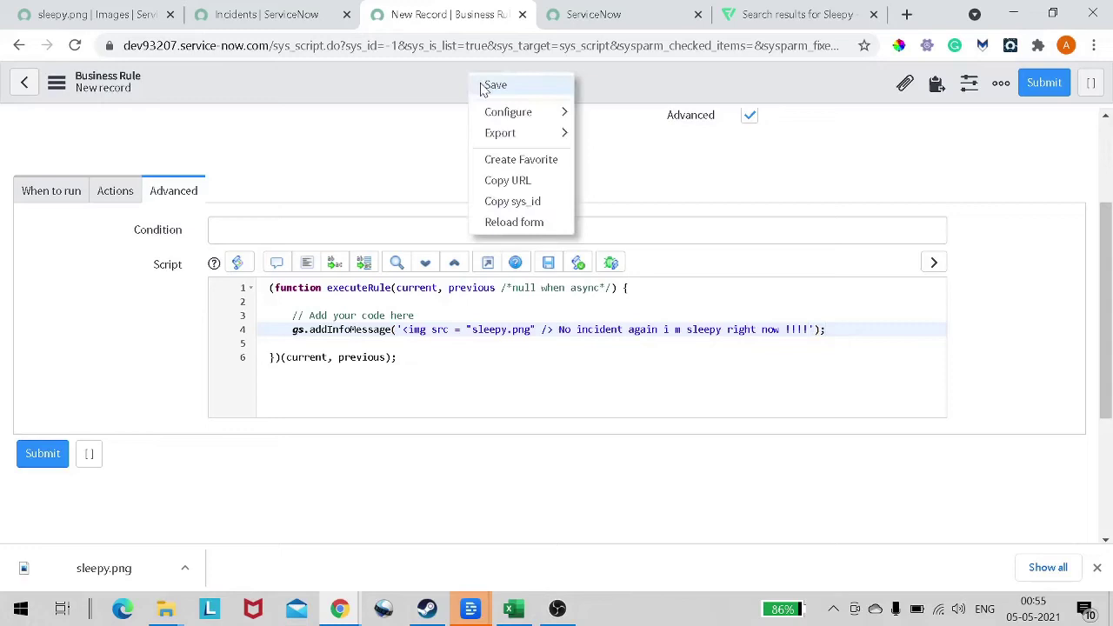
{"action": "left_click", "coordinate": [494, 85]}
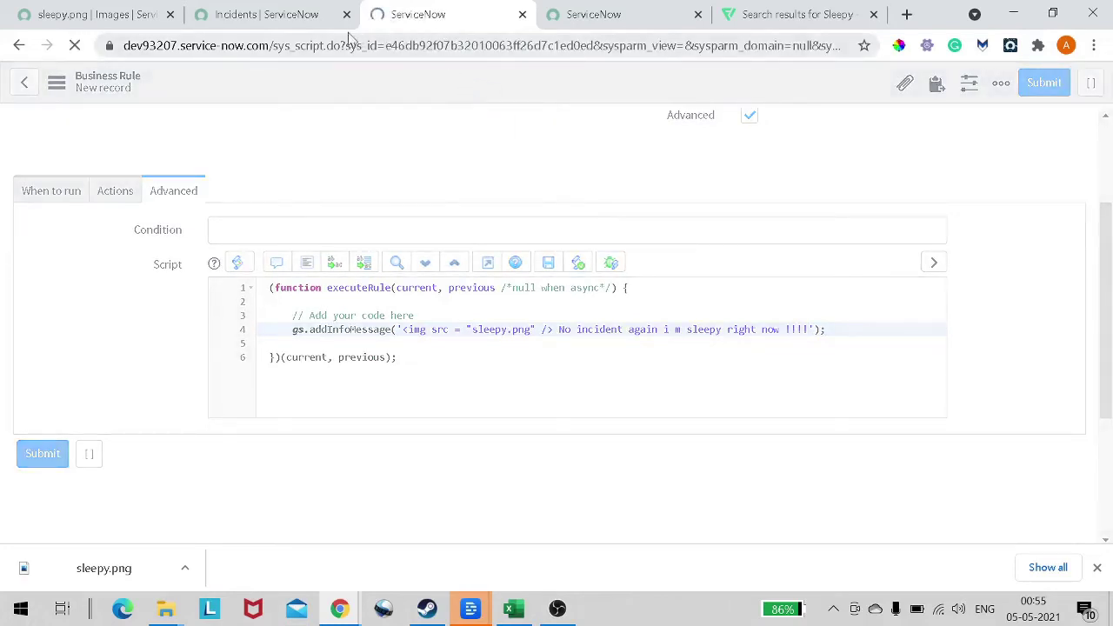
Step: Reload the Incidents list, open its first incident and examine the info message above the form for the sleepy icon
{"action": "left_click", "coordinate": [290, 16]}
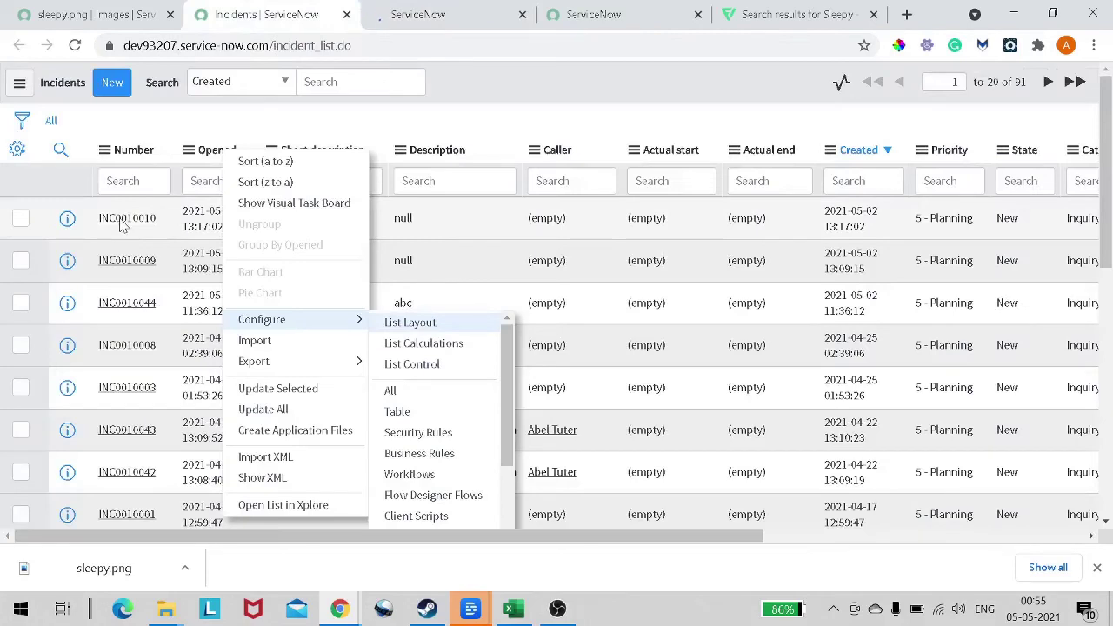
{"action": "key", "text": "F5"}
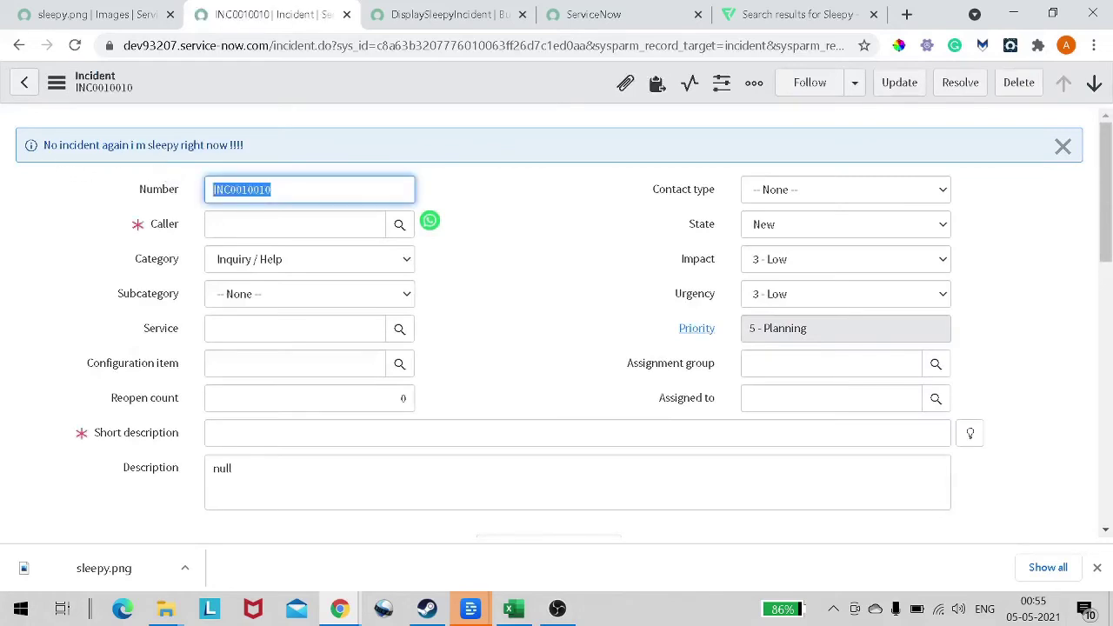
{"action": "left_click_drag", "start_coordinate": [43, 145], "coordinate": [204, 146]}
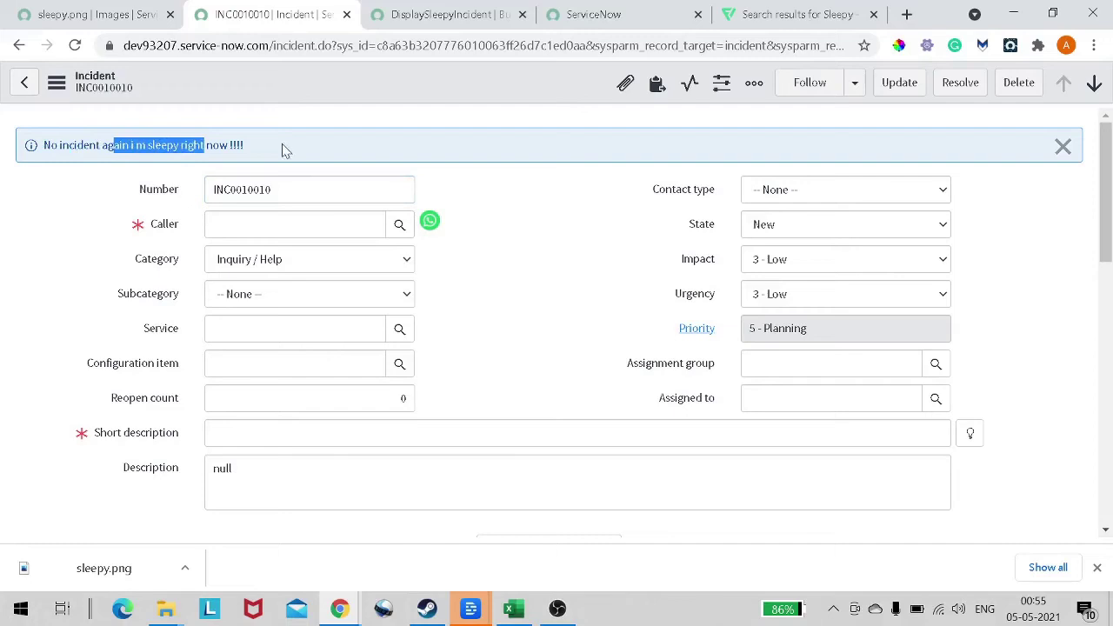
{"action": "left_click", "coordinate": [46, 146]}
{"action": "left_click_drag", "start_coordinate": [44, 145], "coordinate": [229, 145]}
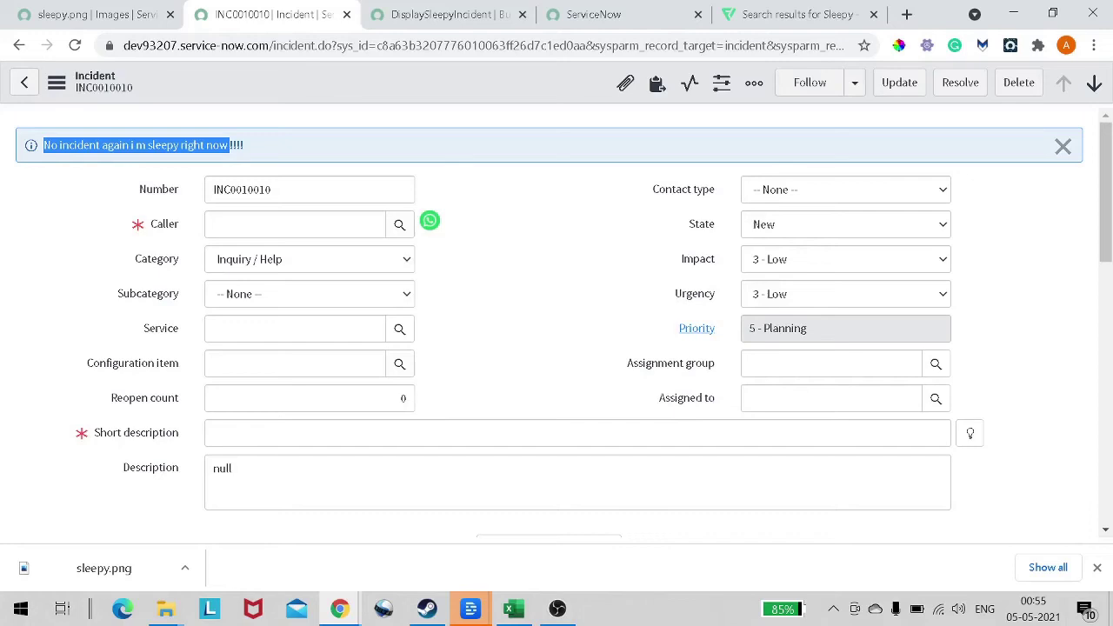
Step: Open the DisplaySleepyIncident script in the full-screen editor and add an empty style attribute before src in the img tag
{"action": "left_click", "coordinate": [469, 15]}
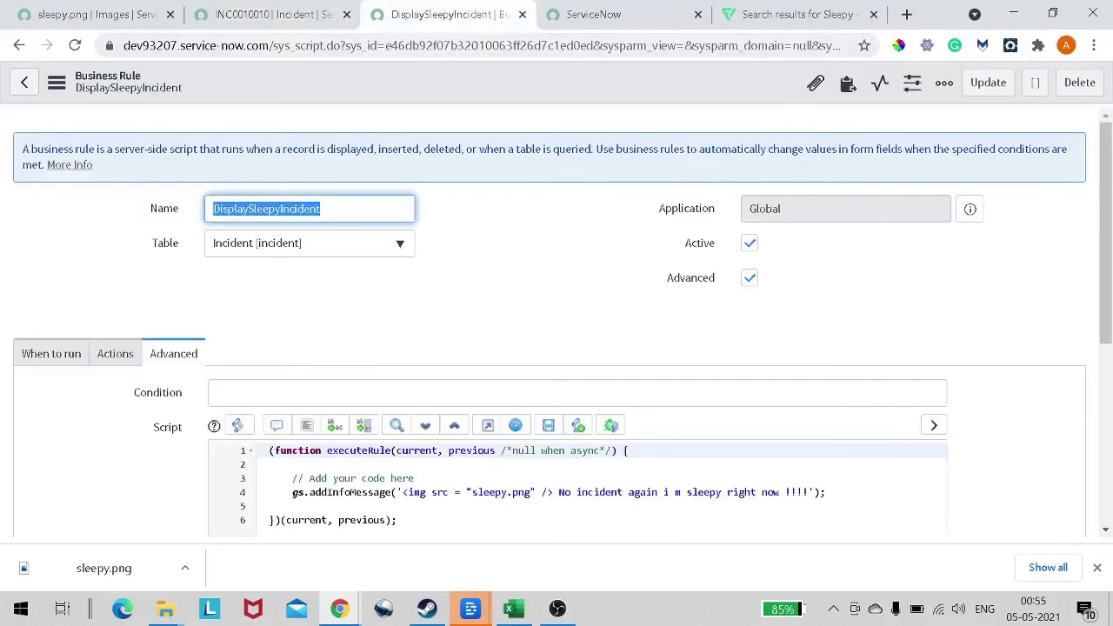
{"action": "left_click", "coordinate": [487, 425]}
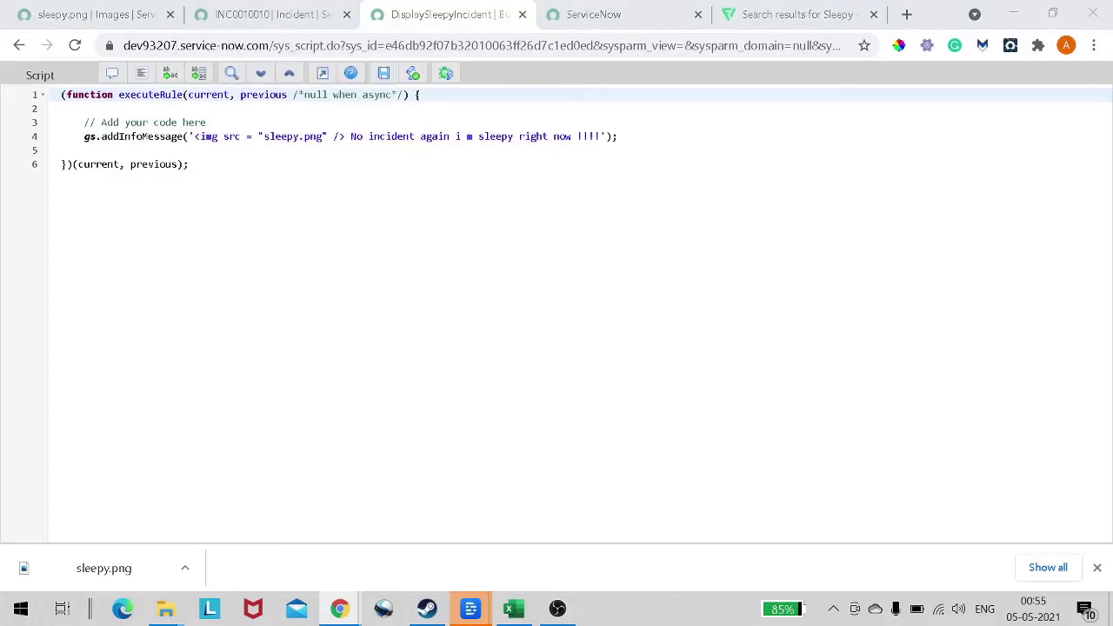
{"action": "left_click", "coordinate": [224, 136]}
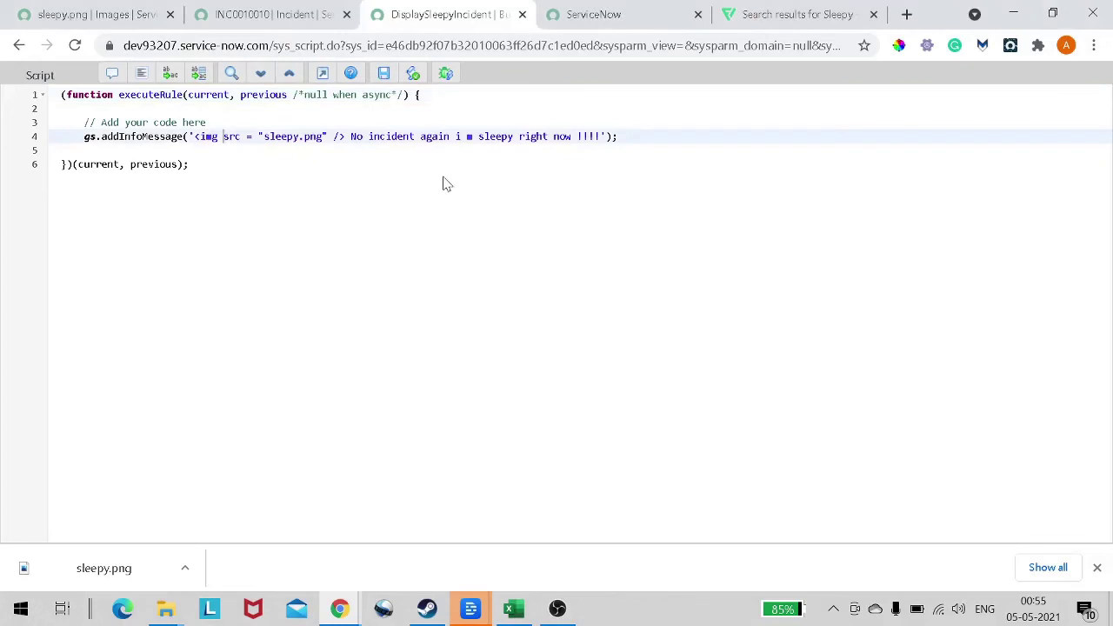
{"action": "type", "text": "style "}
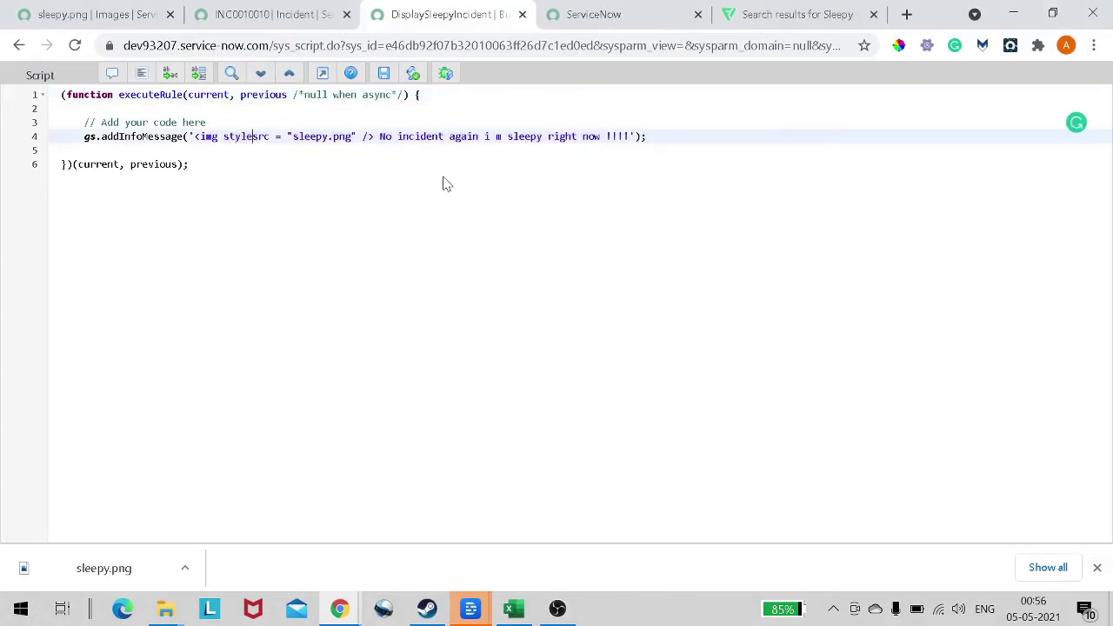
{"action": "type", "text": "="}
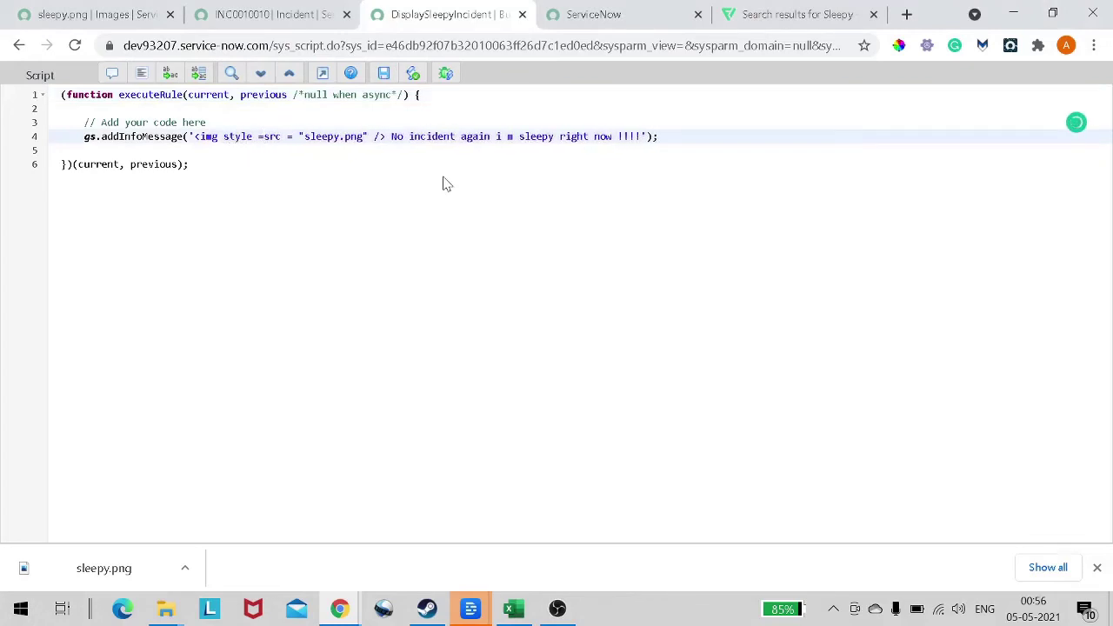
{"action": "type", "text": "\"\""}
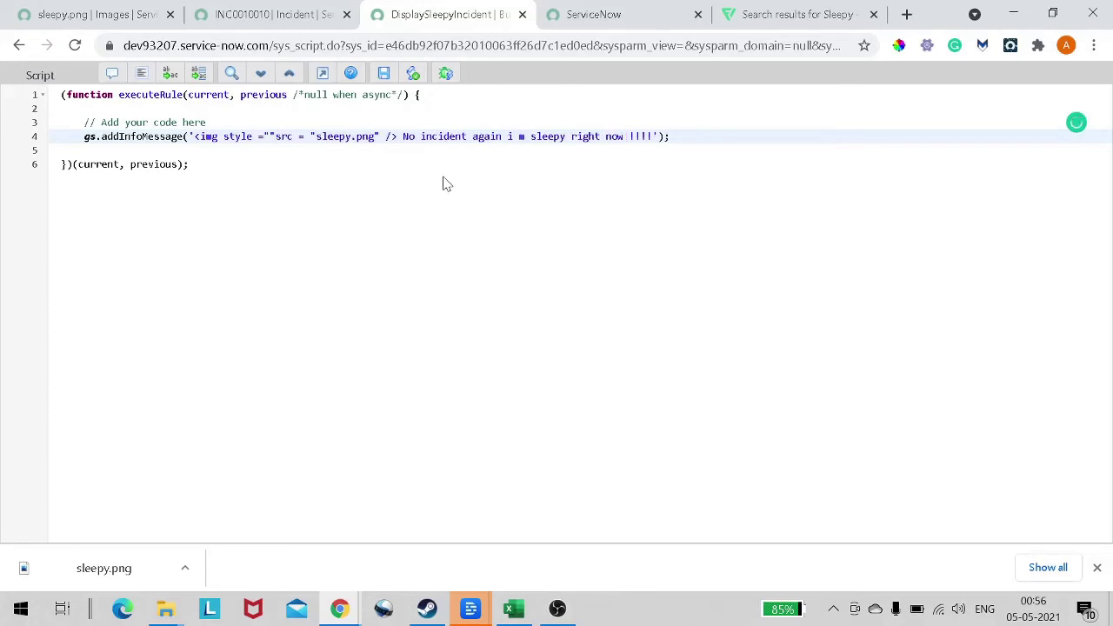
{"action": "key", "text": "Left"}
Step: Fill the img tag's style attribute with "display : inline !important ;" in the addInfoMessage line
{"action": "type", "text": "displ"}
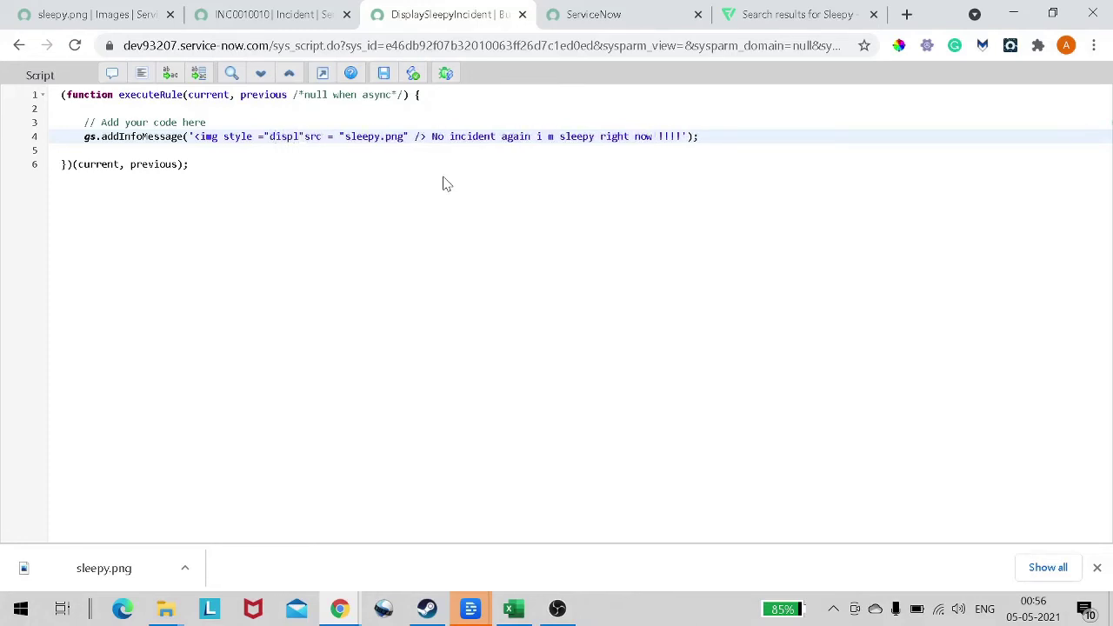
{"action": "type", "text": "a"}
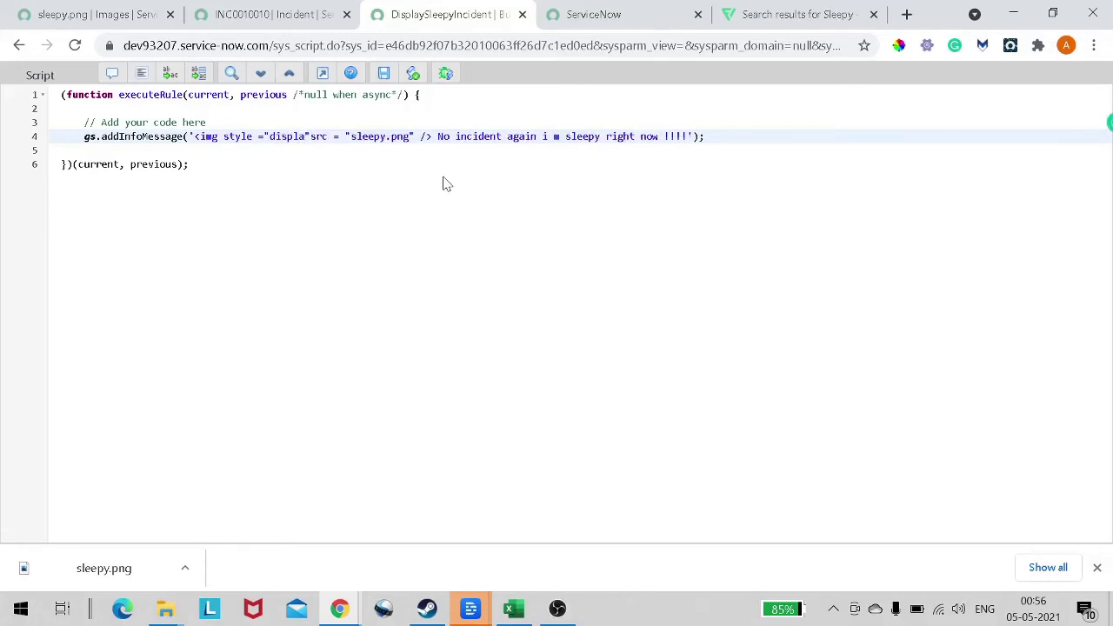
{"action": "type", "text": "y : in"}
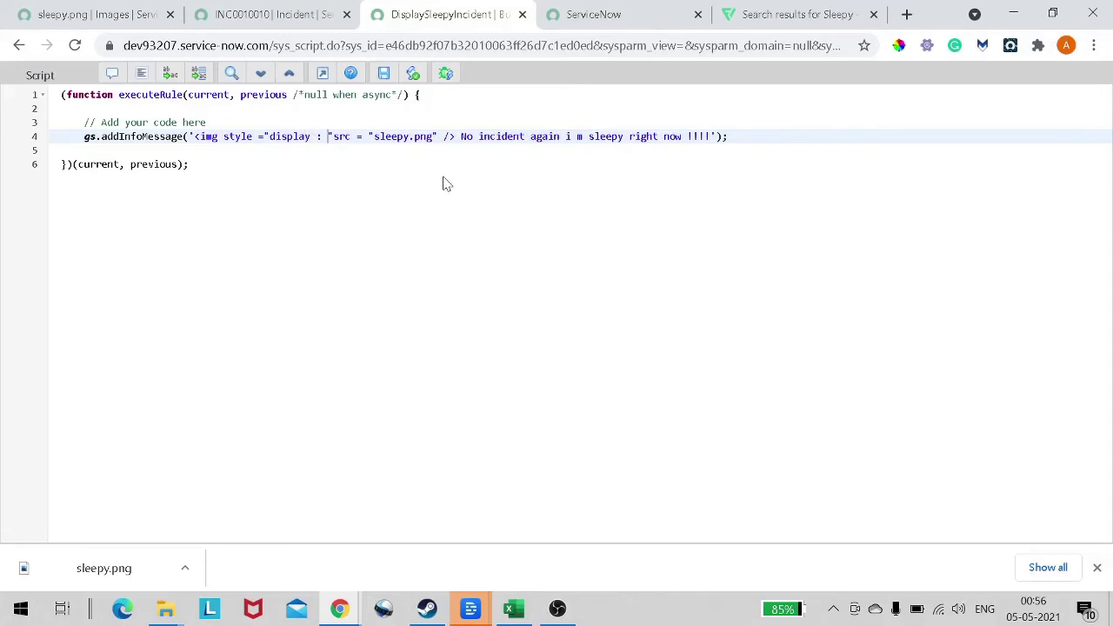
{"action": "type", "text": "line"}
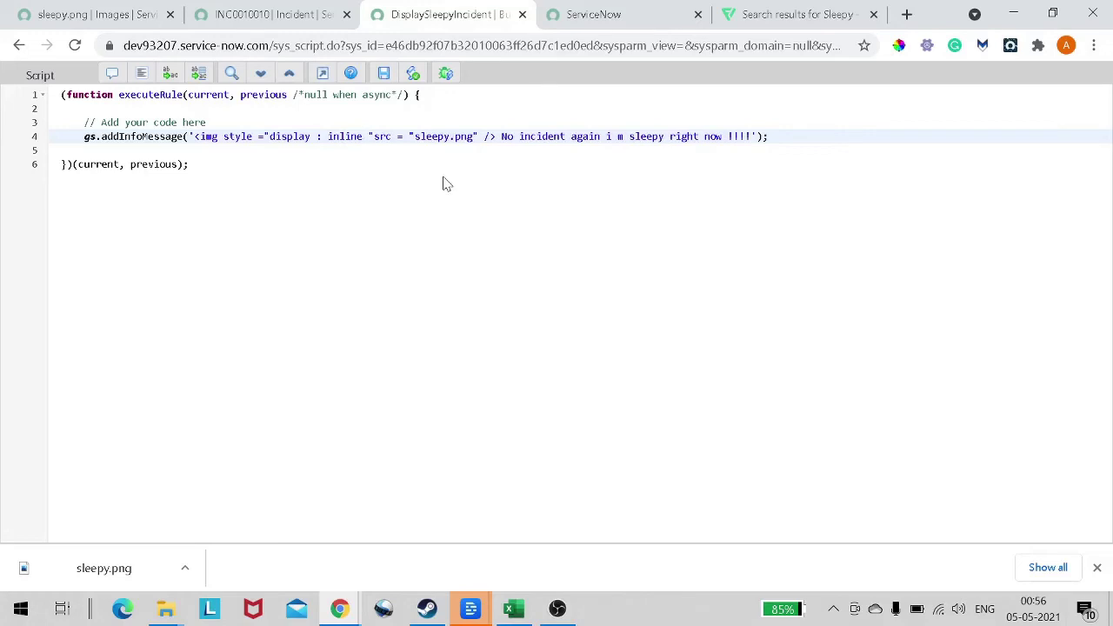
{"action": "type", "text": " ;"}
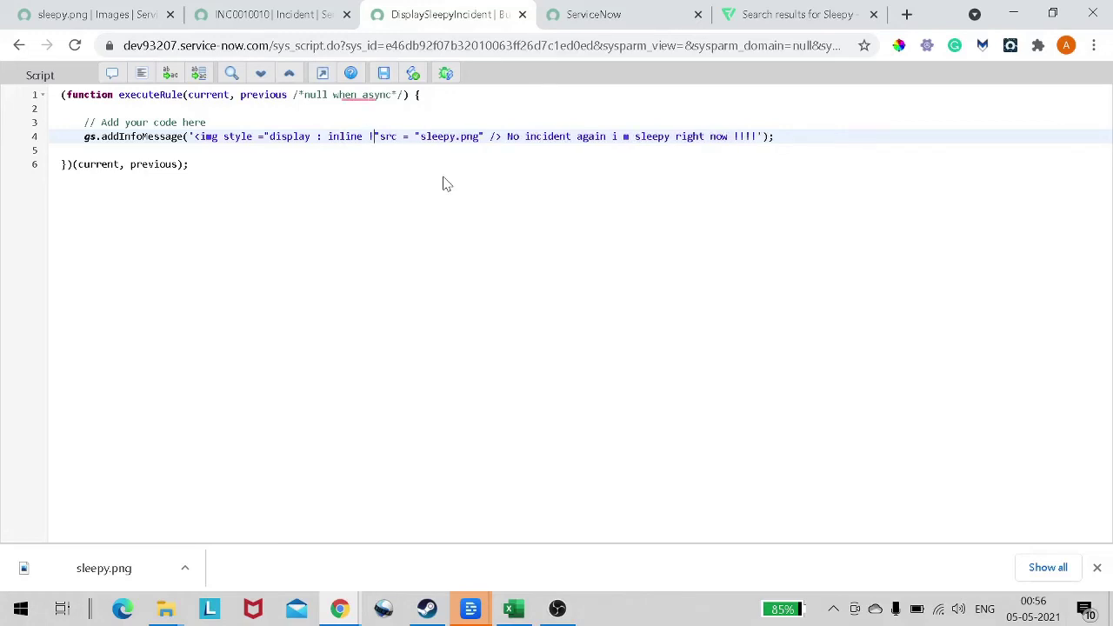
{"action": "type", "text": "impor"}
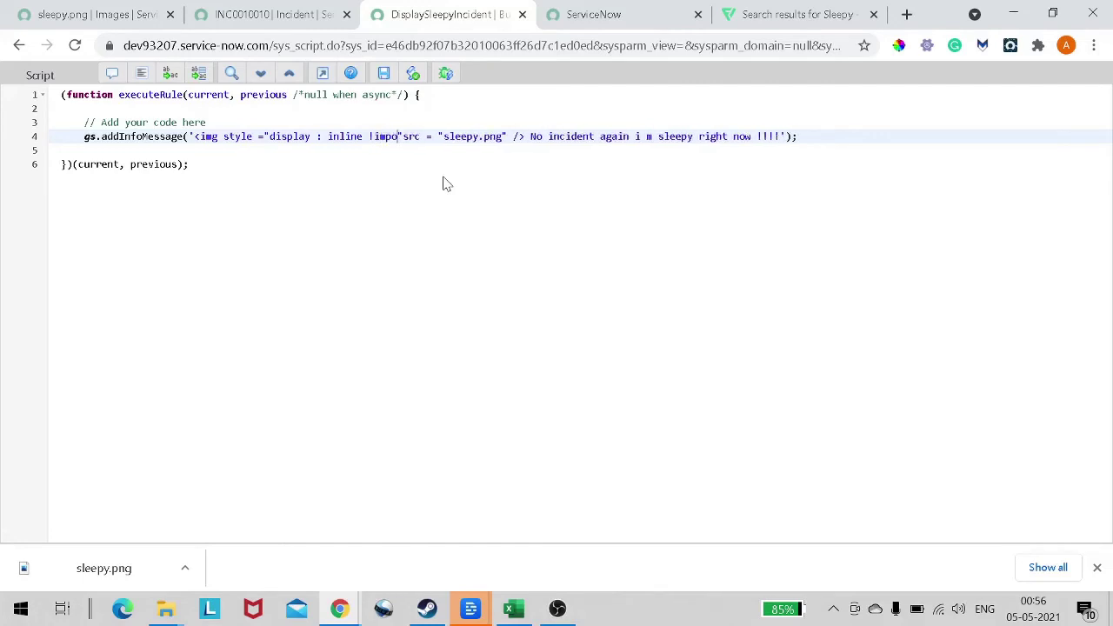
{"action": "type", "text": "tant"}
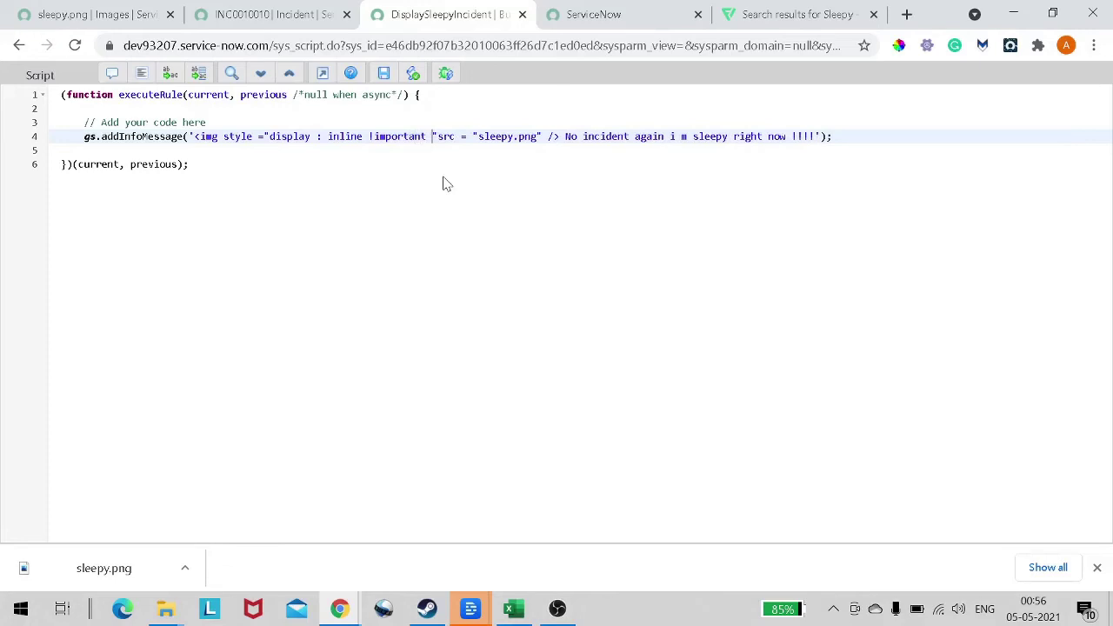
{"action": "type", "text": " ;"}
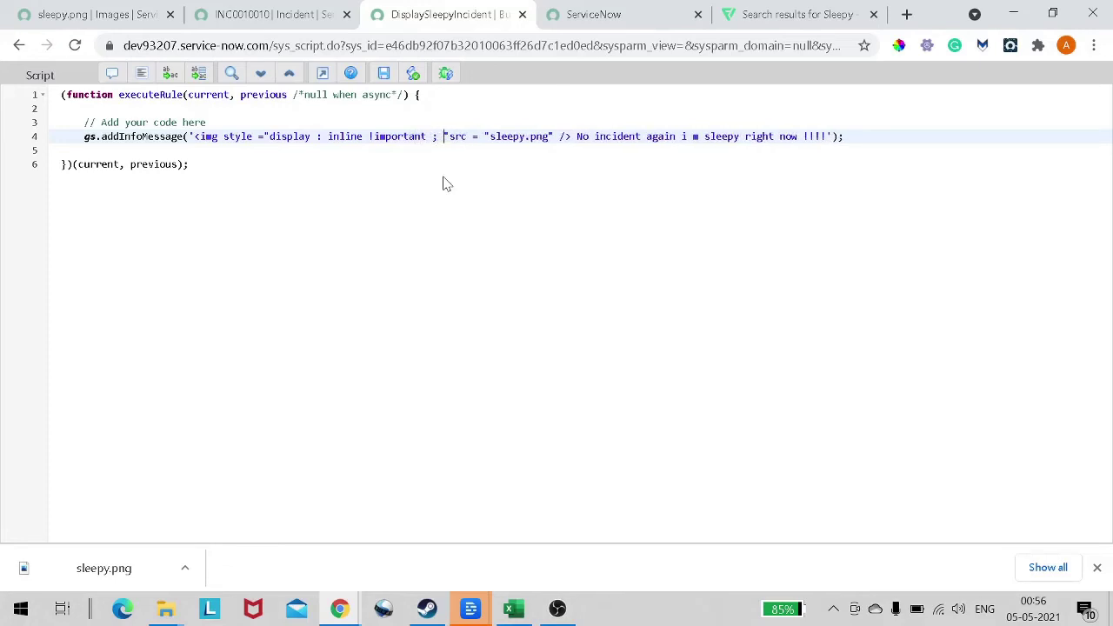
Step: Append "width :20px ;" to the img style, save the business rule from the script editor and dismiss the downloads bar
{"action": "type", "text": " width "}
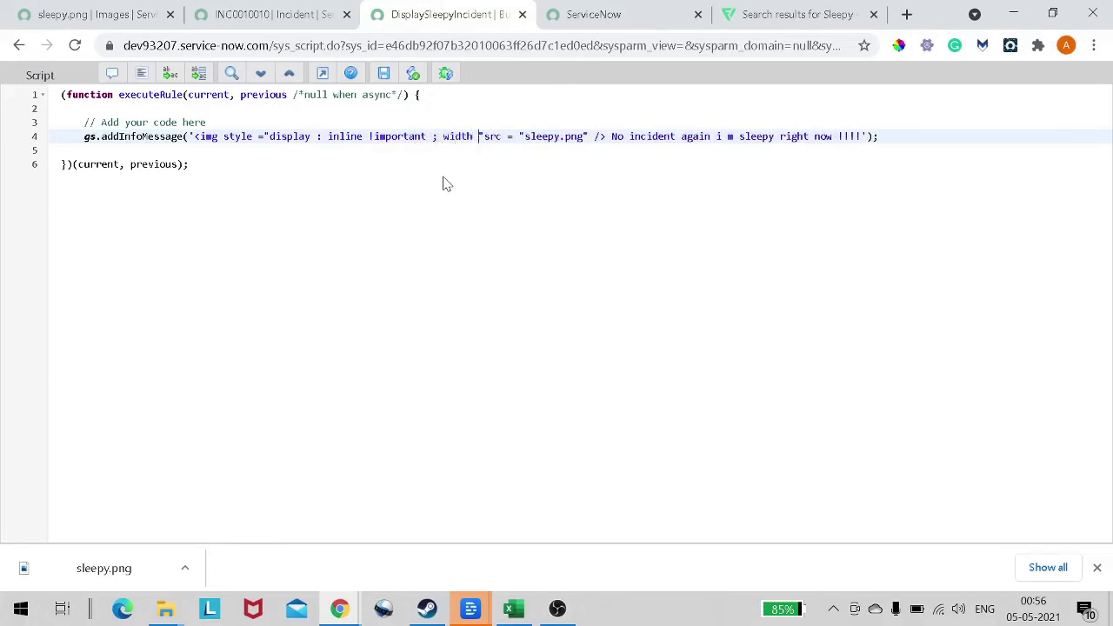
{"action": "type", "text": ":"}
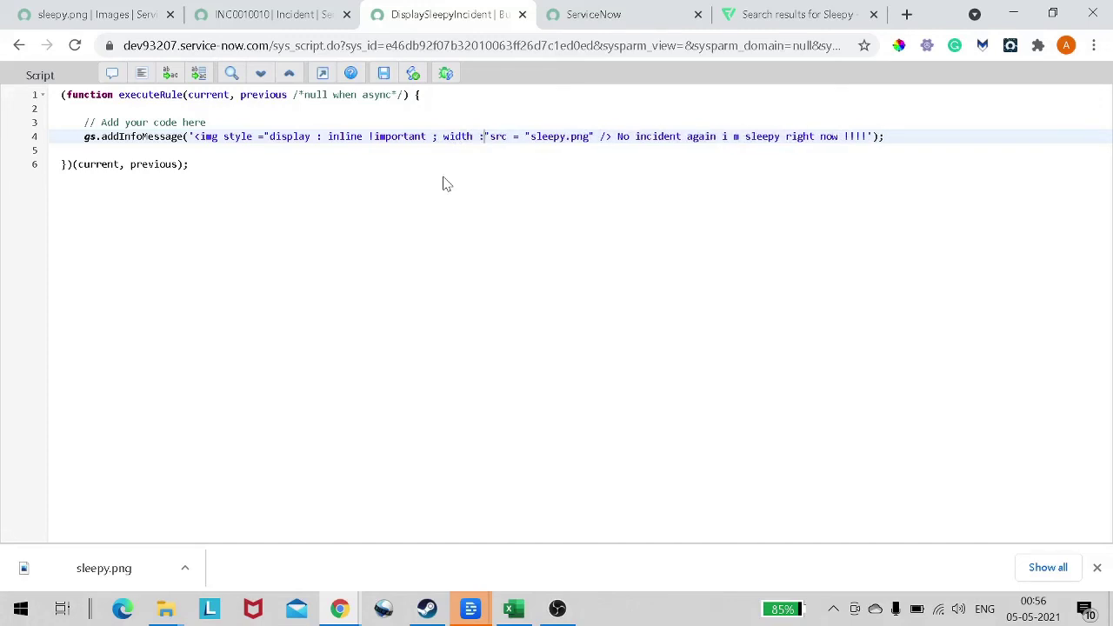
{"action": "type", "text": "20"}
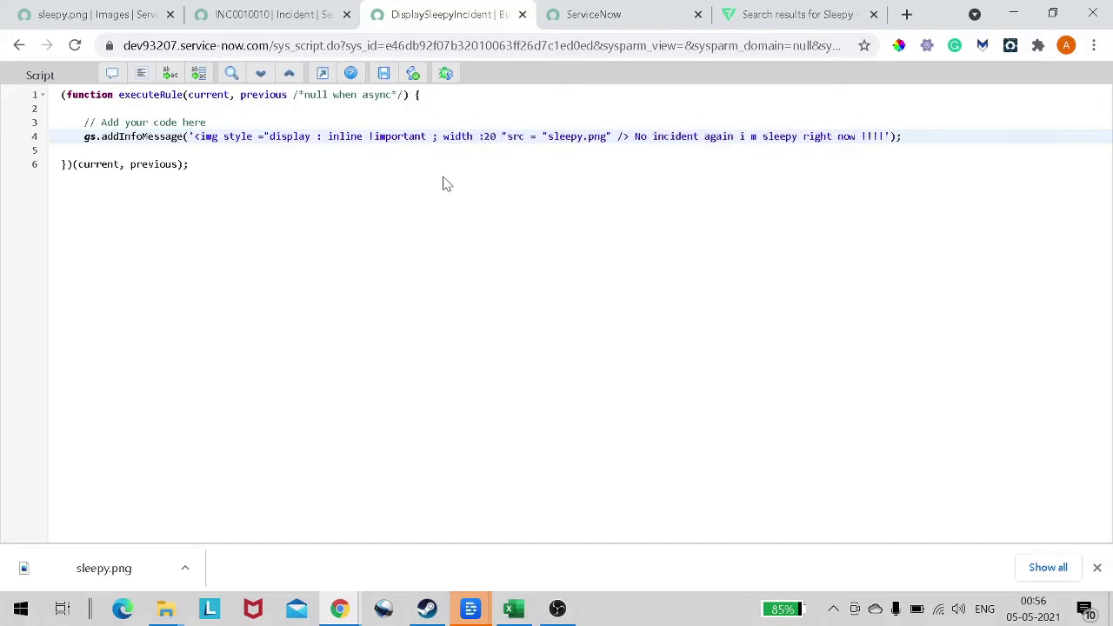
{"action": "key", "text": "BackSpace"}
{"action": "type", "text": "px"}
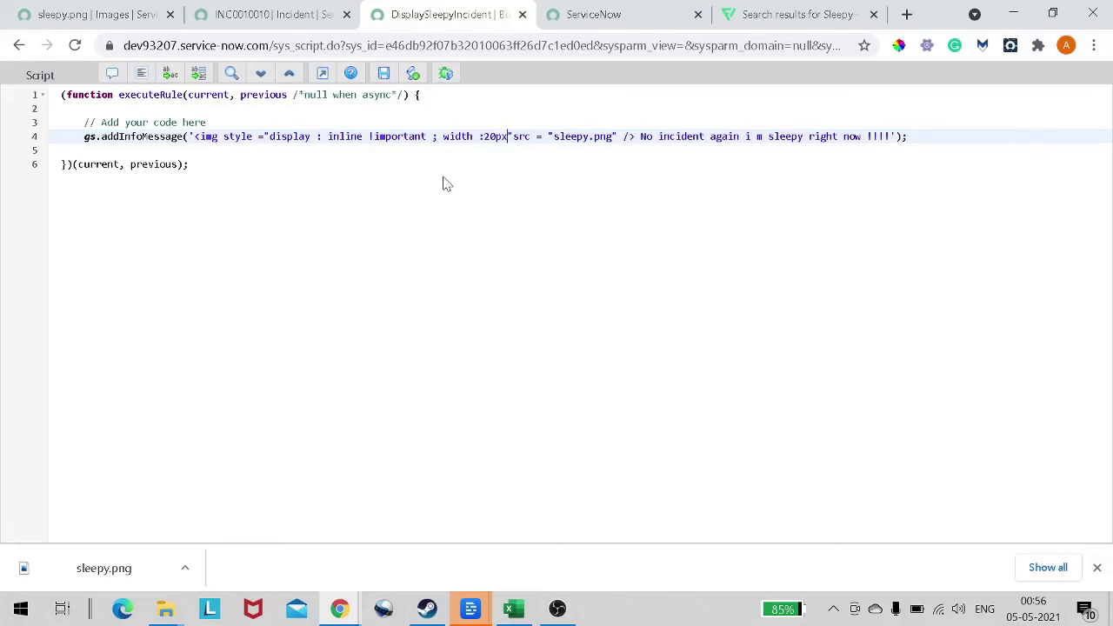
{"action": "type", "text": ";"}
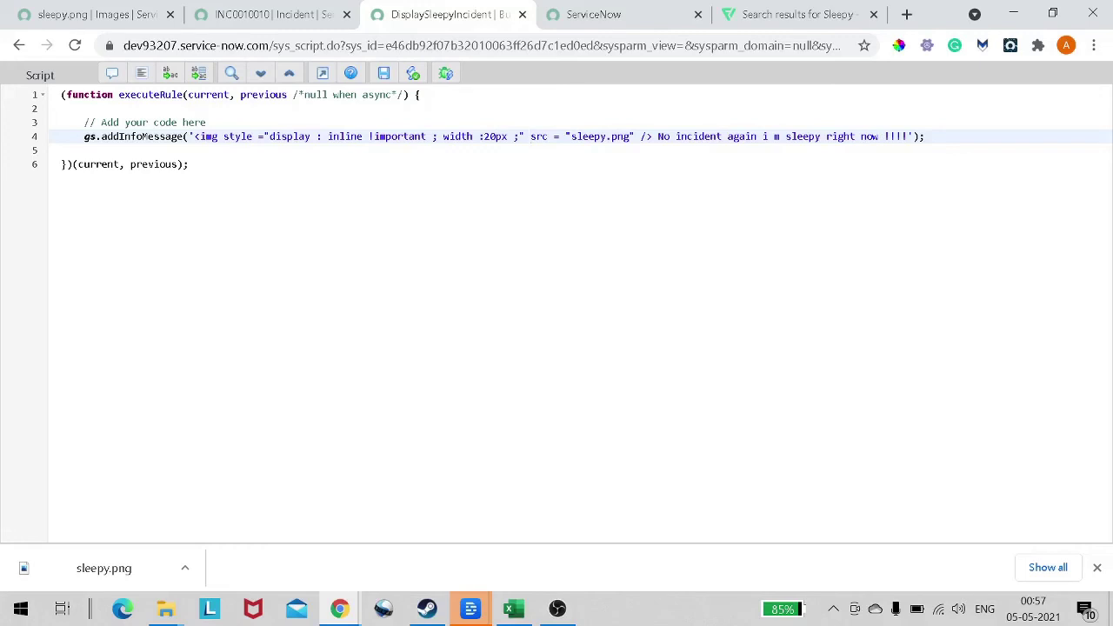
{"action": "left_click", "coordinate": [383, 74]}
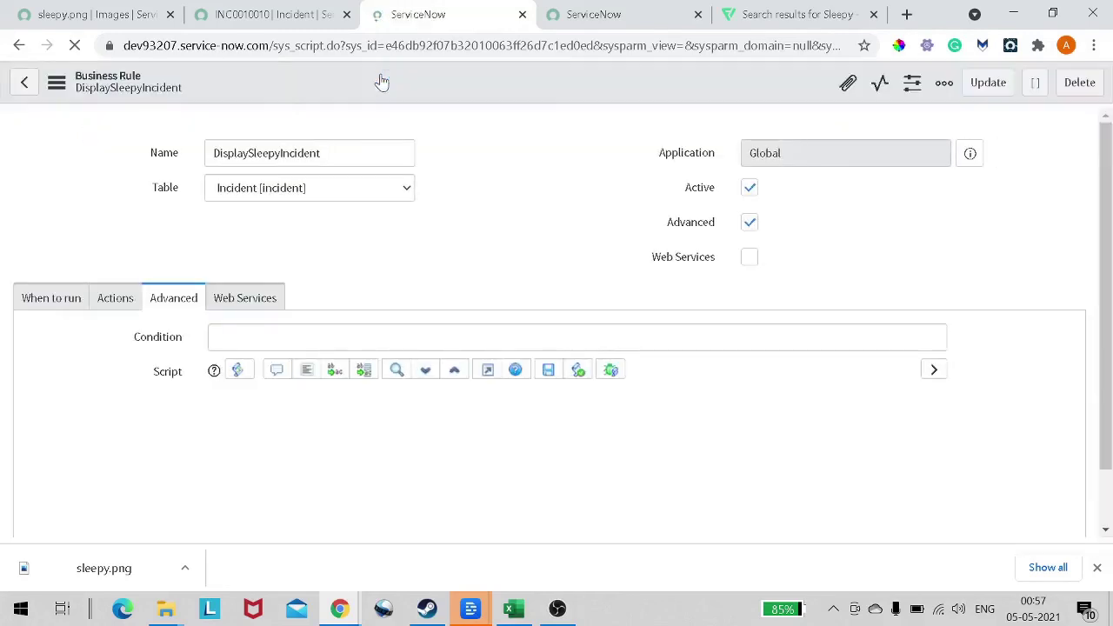
{"action": "left_click", "coordinate": [1096, 568]}
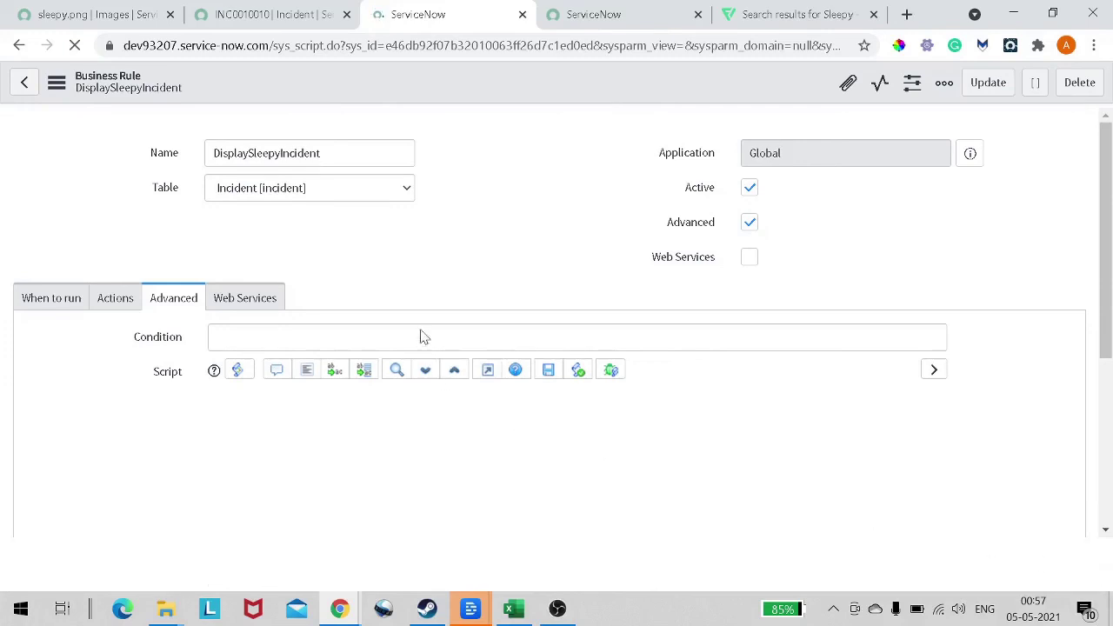
Step: Return to the open incident, reload its form and examine the info message for the sleepy icon beside the text
{"action": "left_click", "coordinate": [306, 17]}
{"action": "right_click", "coordinate": [342, 83]}
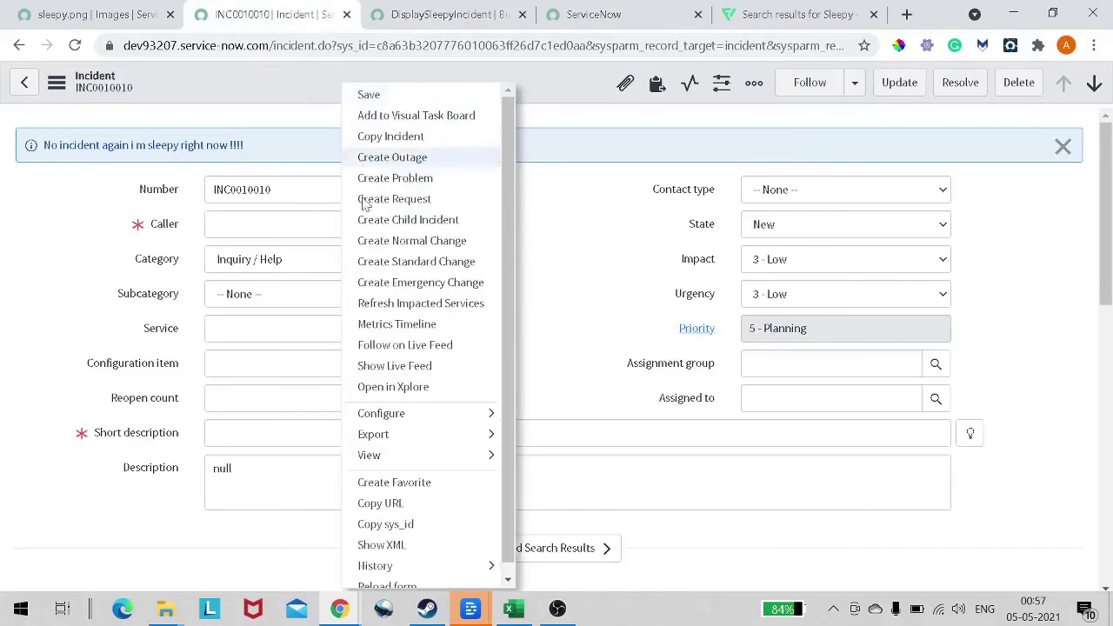
{"action": "scroll", "coordinate": [412, 487], "scroll_direction": "down", "scroll_amount": 1}
{"action": "left_click", "coordinate": [414, 577]}
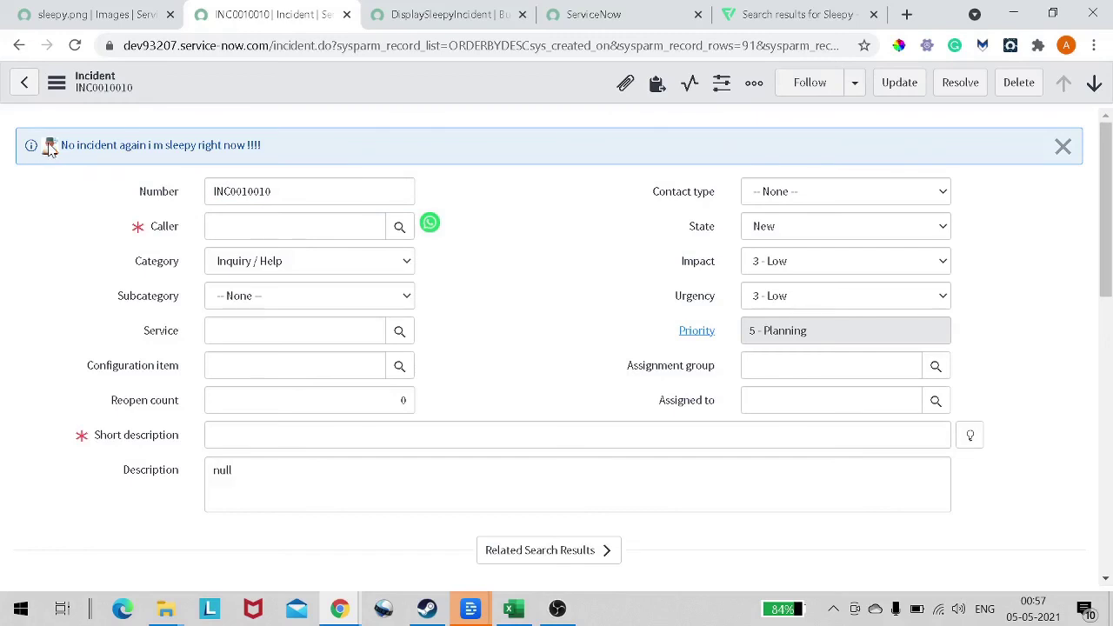
{"action": "left_click_drag", "start_coordinate": [59, 147], "coordinate": [125, 146]}
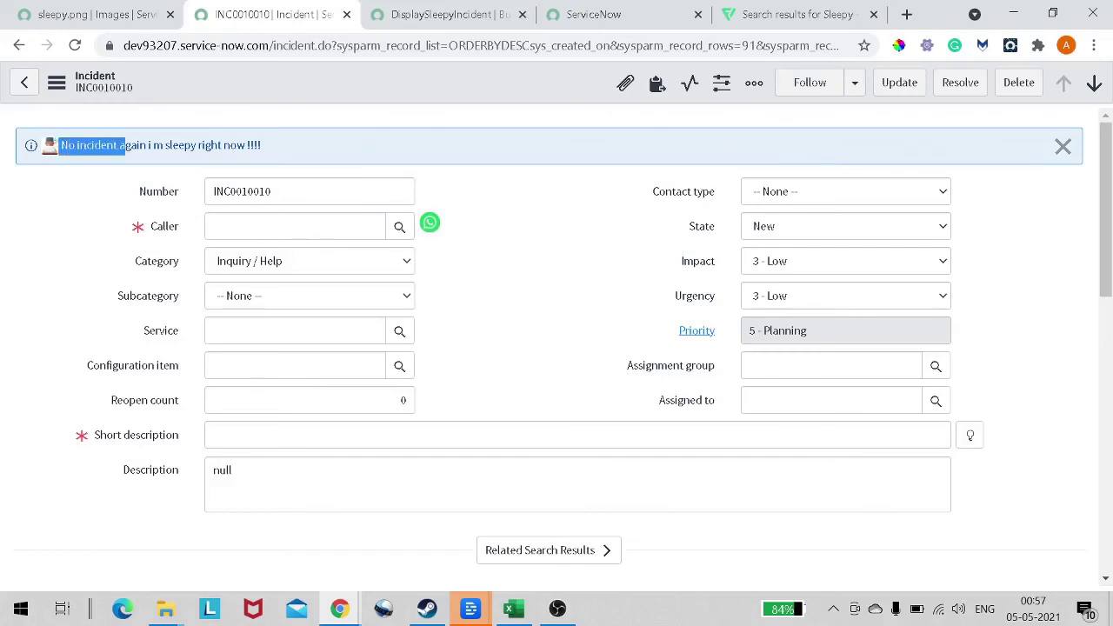